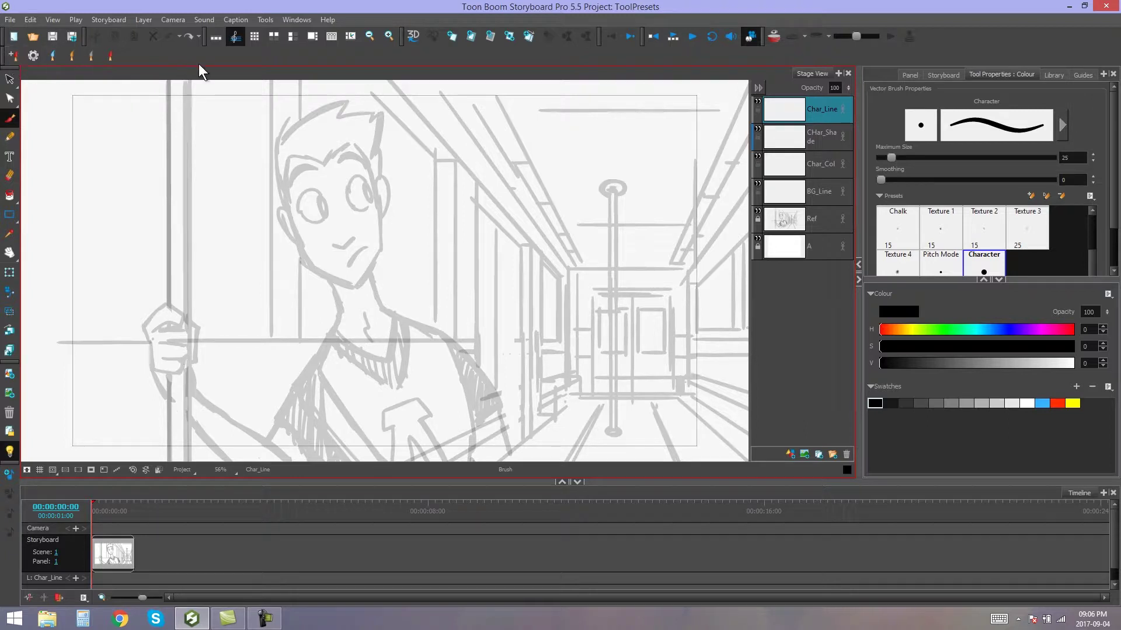
# - Show the Tool Presets toolbar from the Windows > Toolbars menu
pyautogui.click(296, 22)
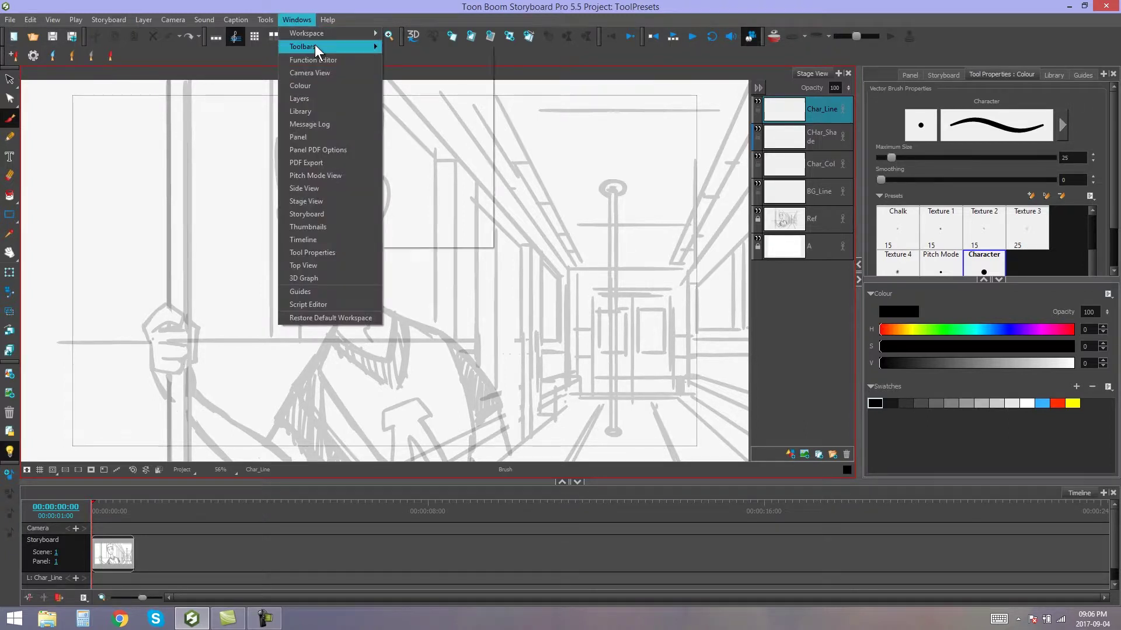
pyautogui.moveTo(359, 46)
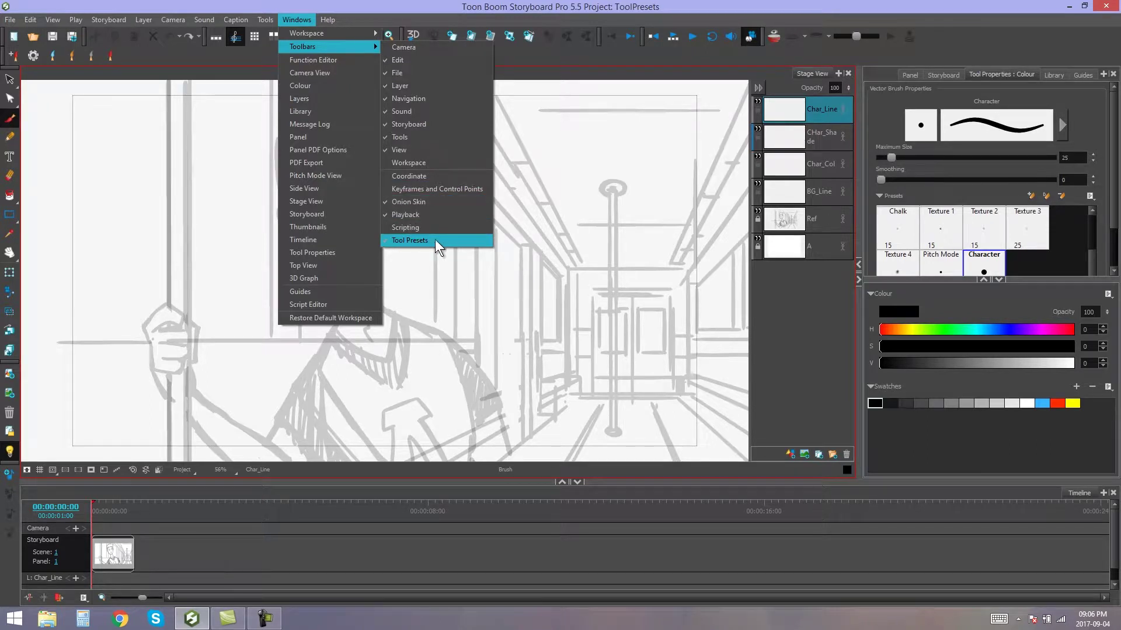
pyautogui.click(557, 7)
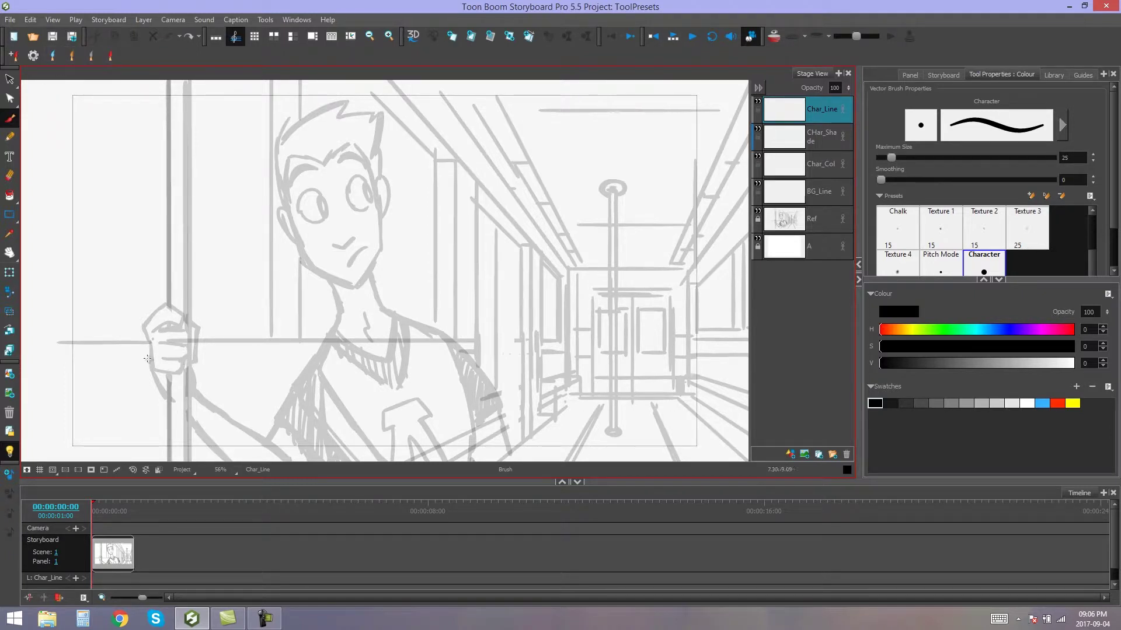
pyautogui.click(521, 255)
pyautogui.hotkey('ctrl', 'z')
pyautogui.press('2')
pyautogui.press('2')
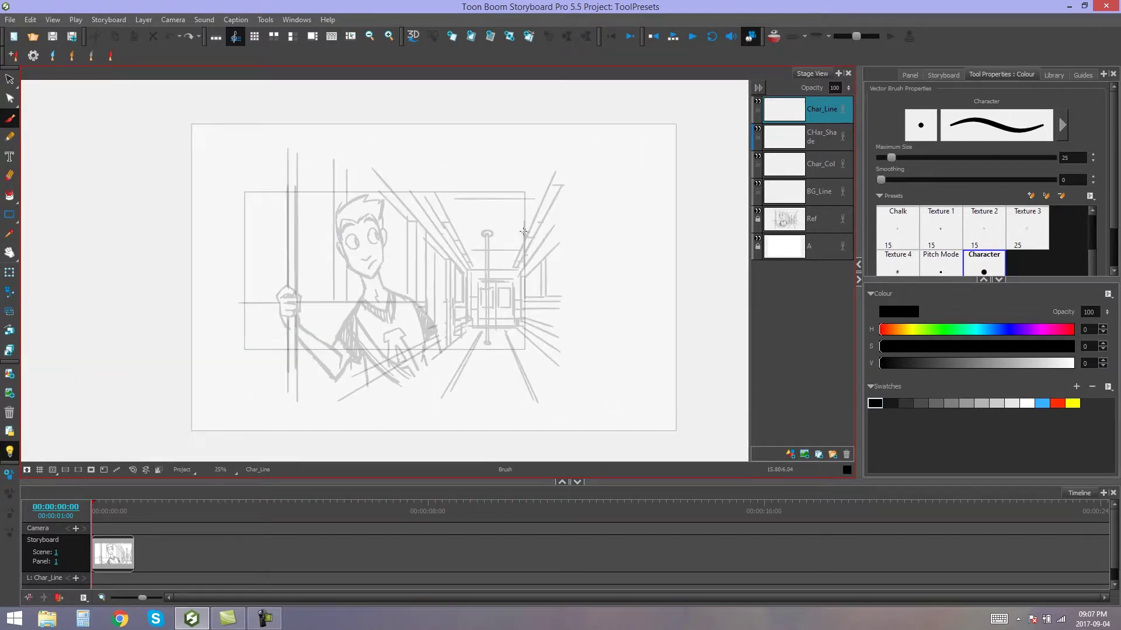
pyautogui.press('1')
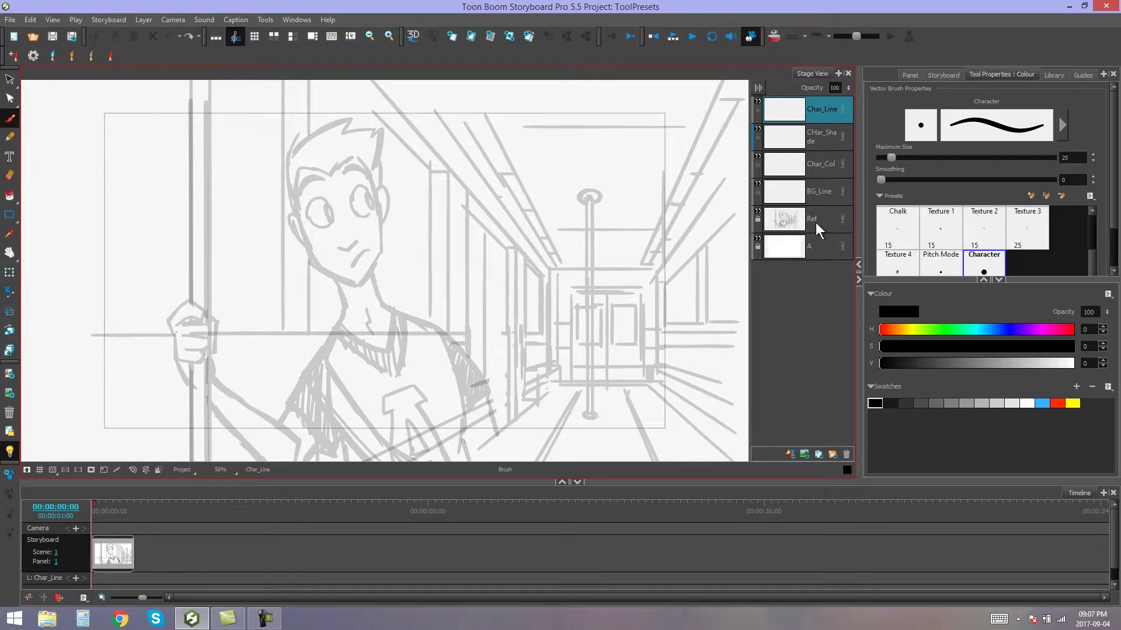
pyautogui.click(812, 192)
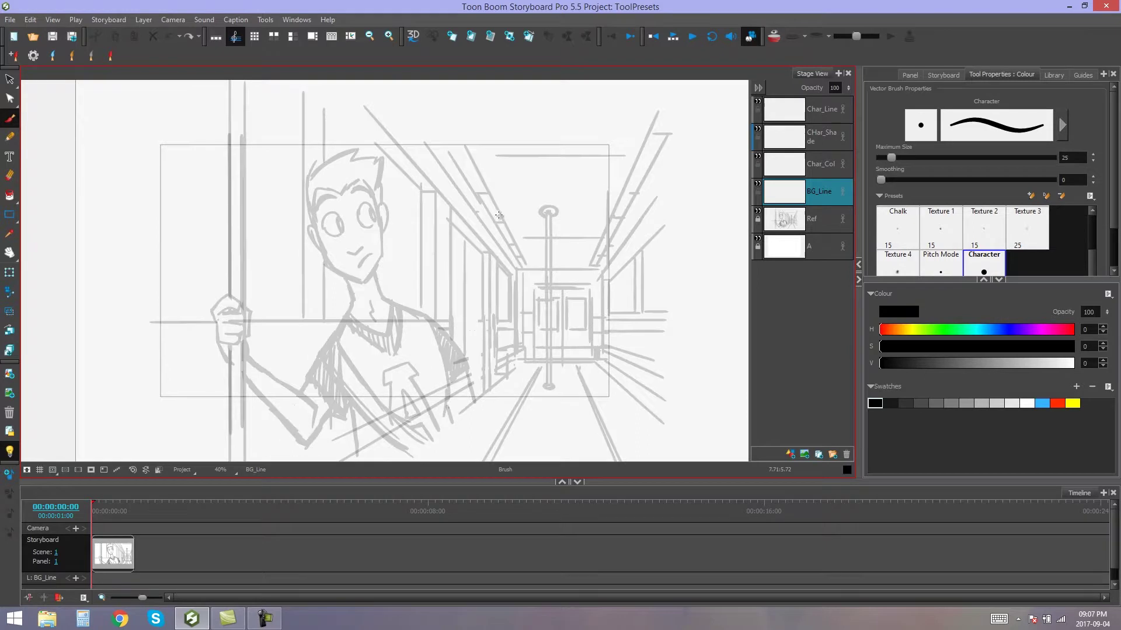
pyautogui.press('2')
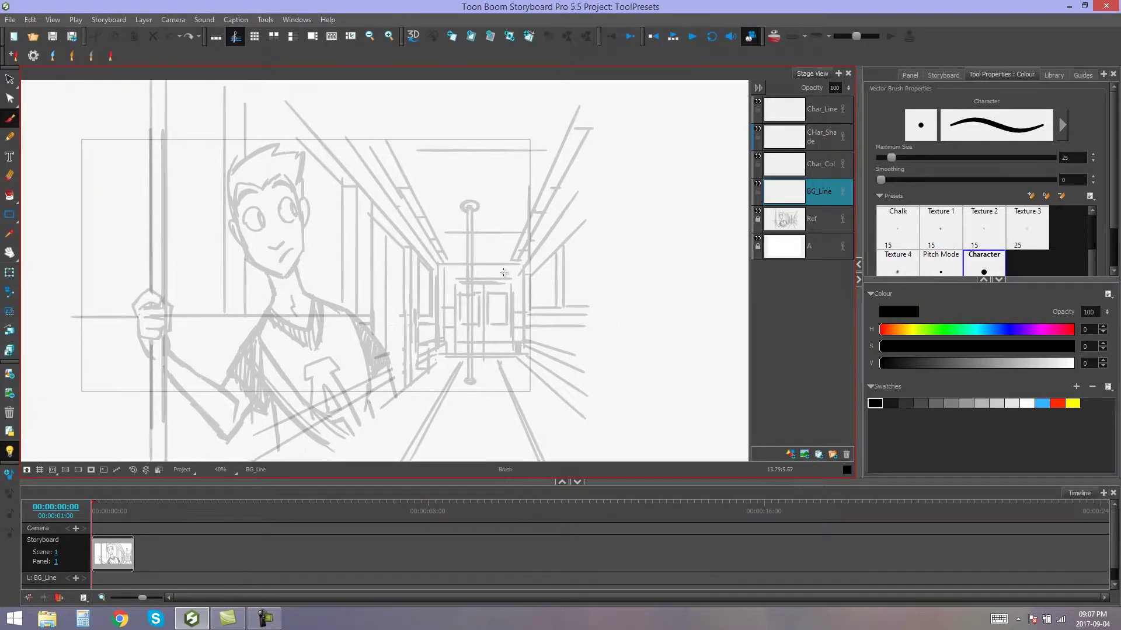
pyautogui.click(823, 164)
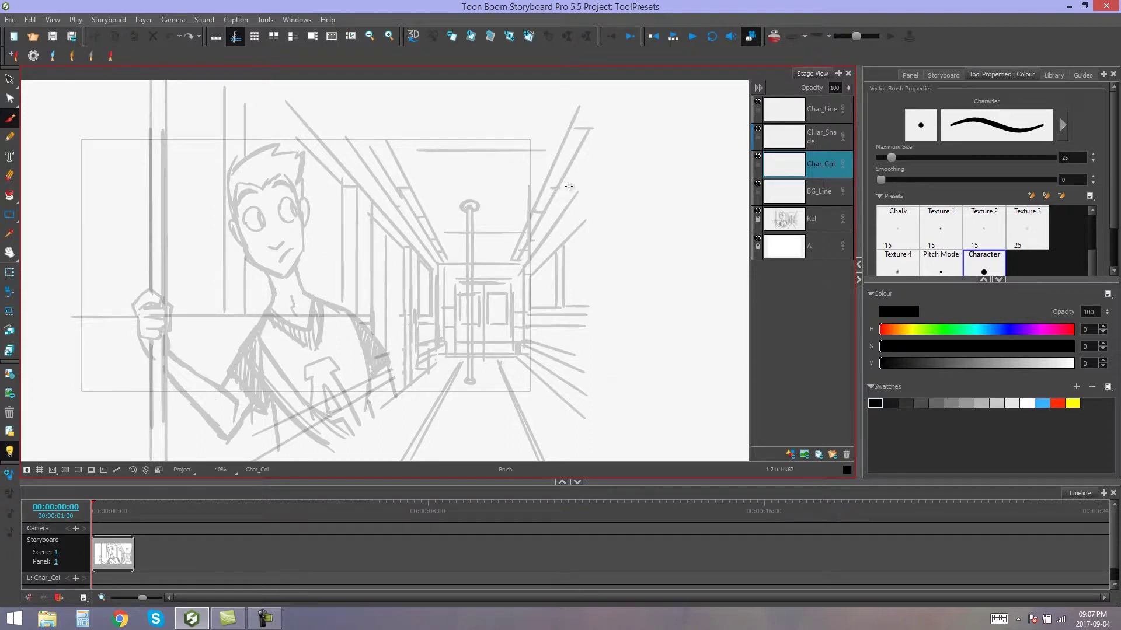
pyautogui.click(793, 141)
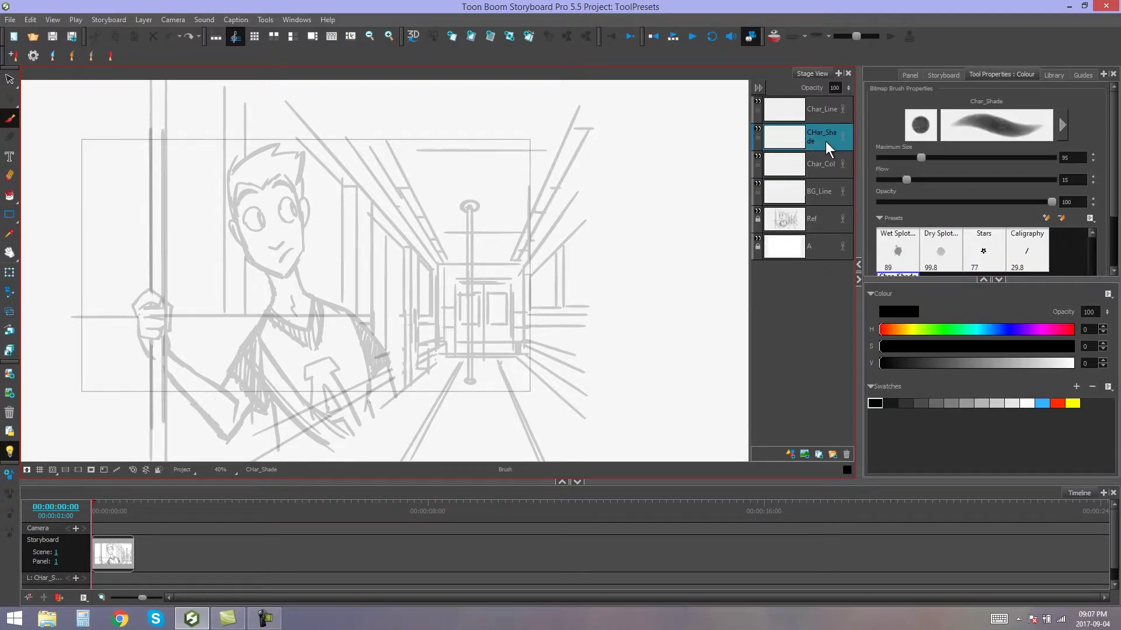
pyautogui.click(800, 109)
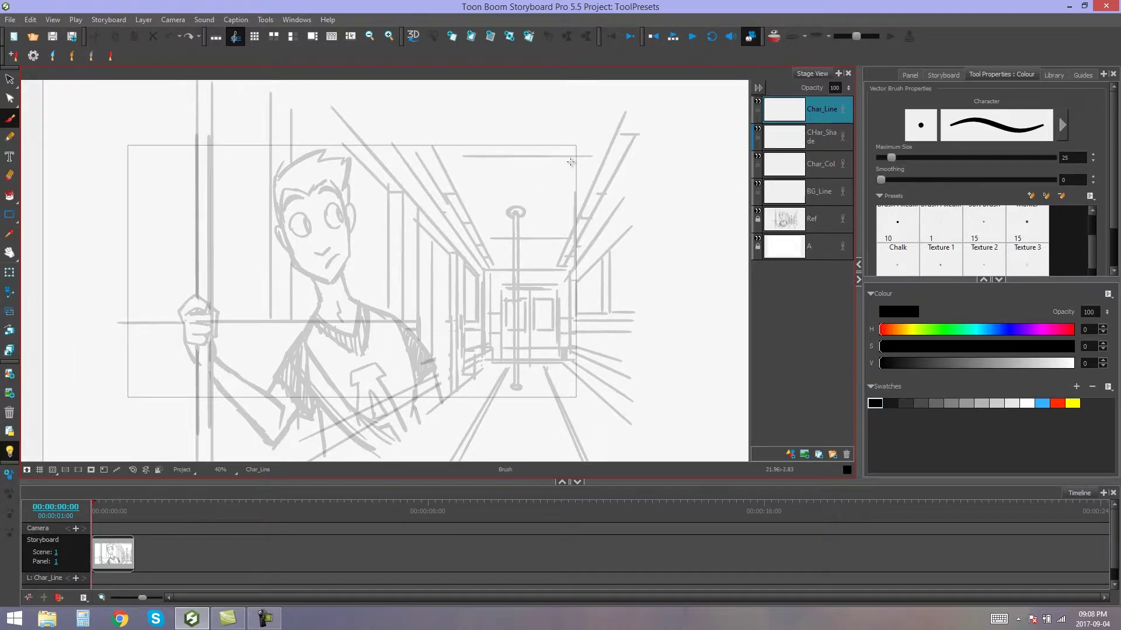
# - Set the Character brush's Maximum Size to 15, with Smoothing at 10, in Tool Properties
pyautogui.scroll(-1, 1116, 181)
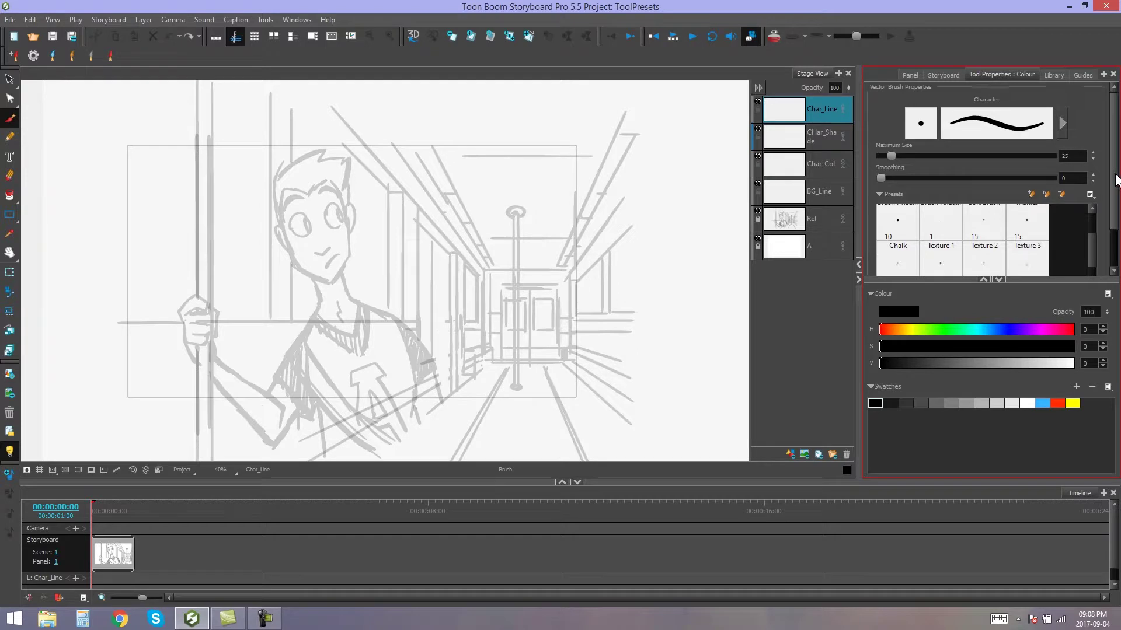
pyautogui.scroll(-3, 1116, 181)
pyautogui.scroll(3, 1116, 181)
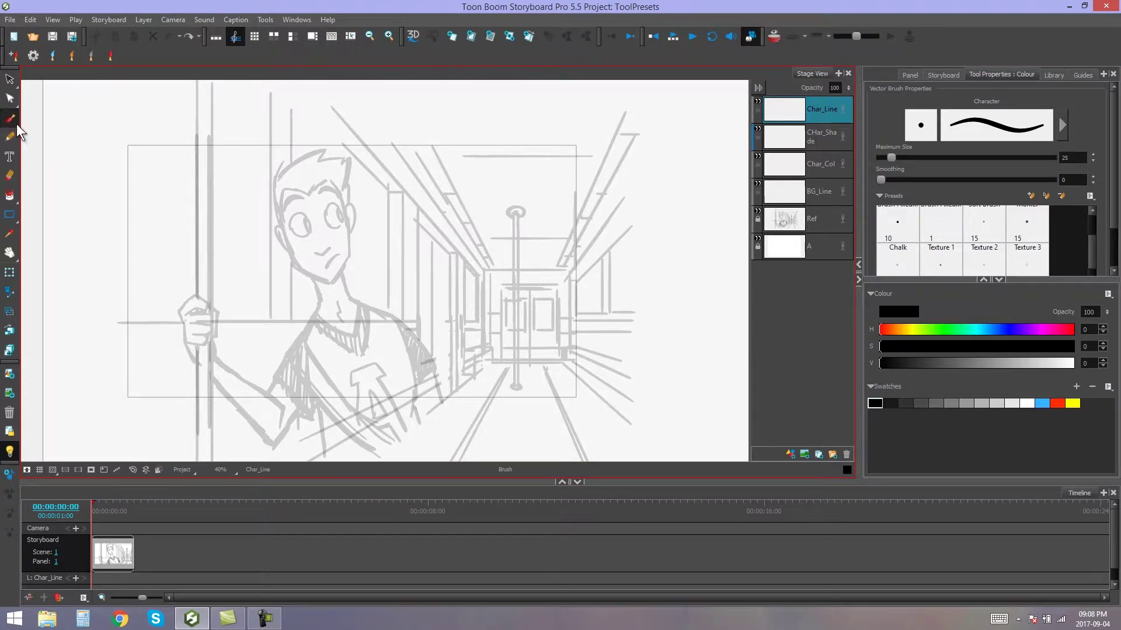
pyautogui.click(1061, 159)
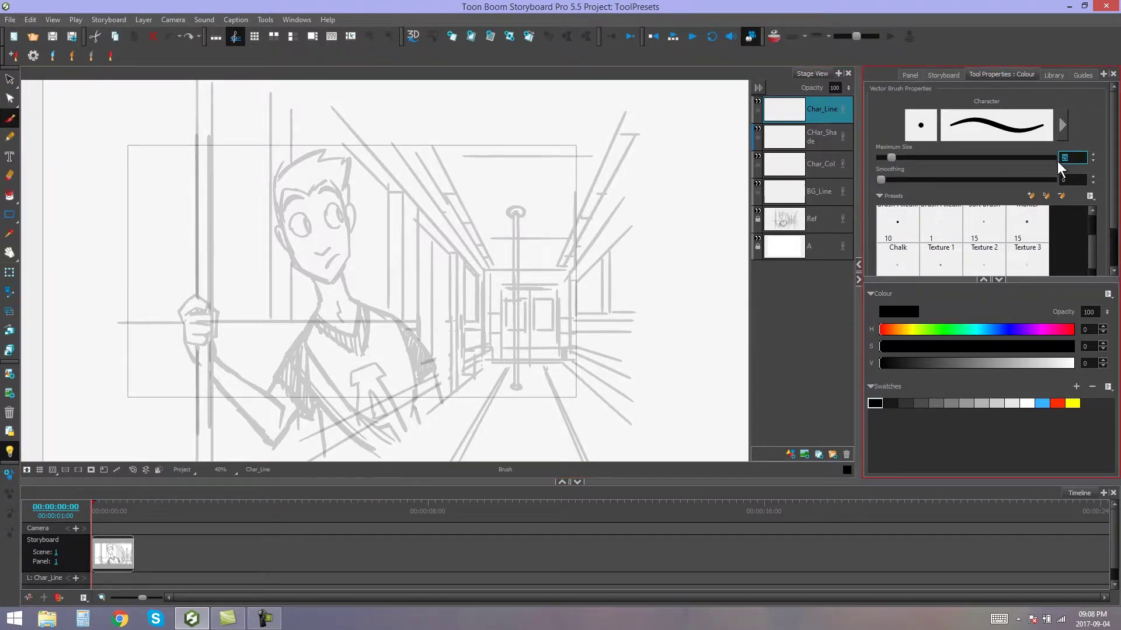
pyautogui.write('15')
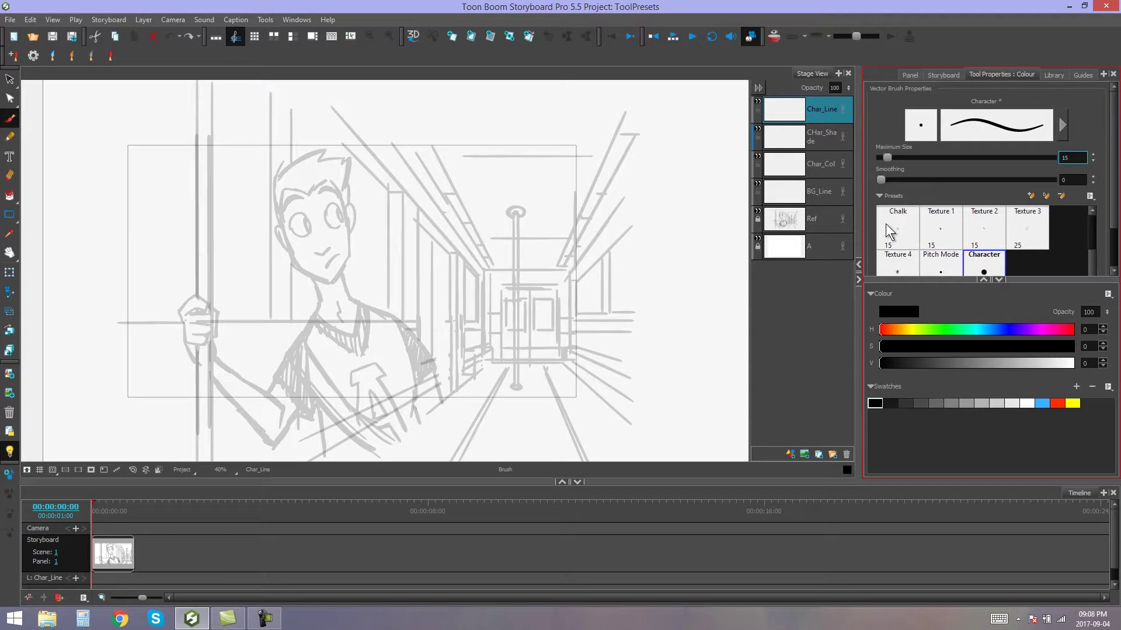
pyautogui.scroll(-1, 1115, 244)
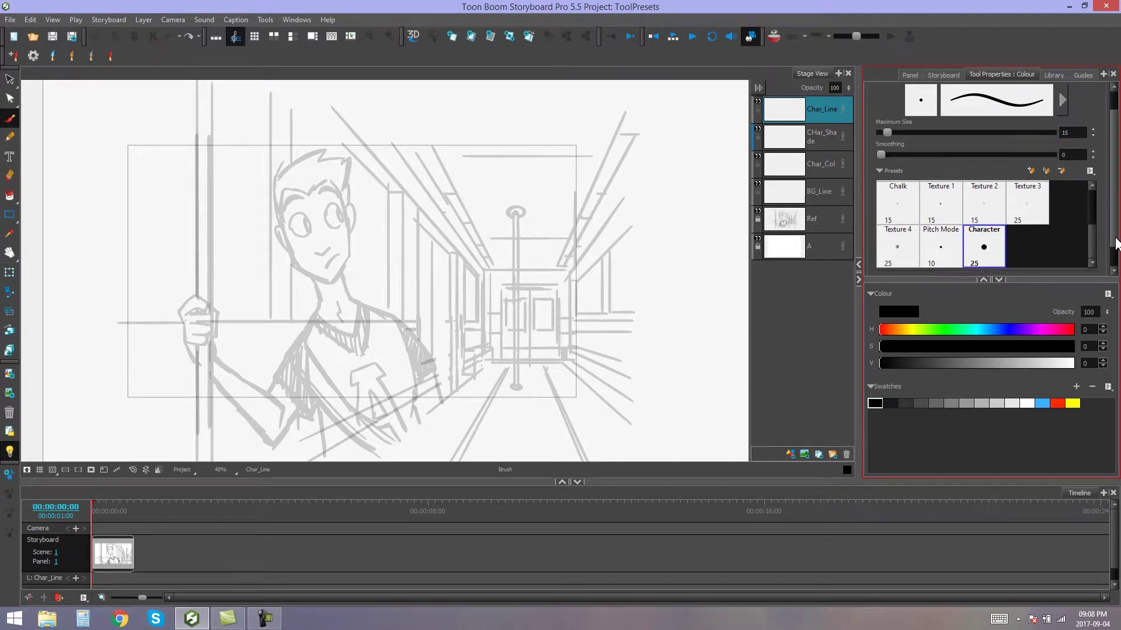
pyautogui.scroll(-1, 1050, 250)
pyautogui.scroll(2, 1051, 249)
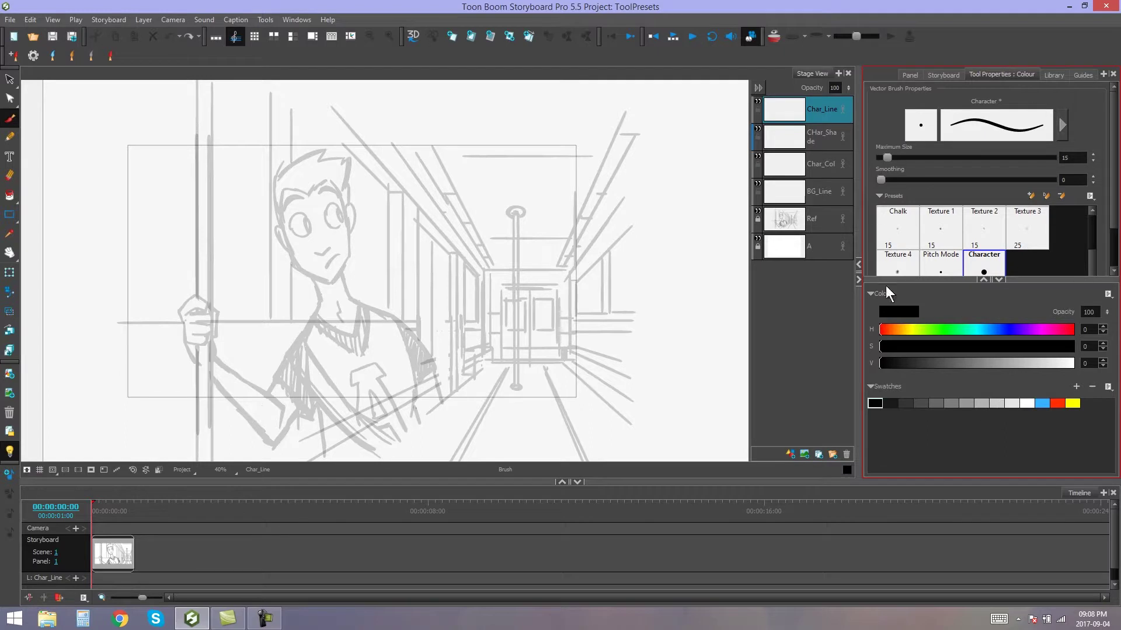
# - Create a new tool preset from the current brush and name it Char_Line
pyautogui.click(13, 56)
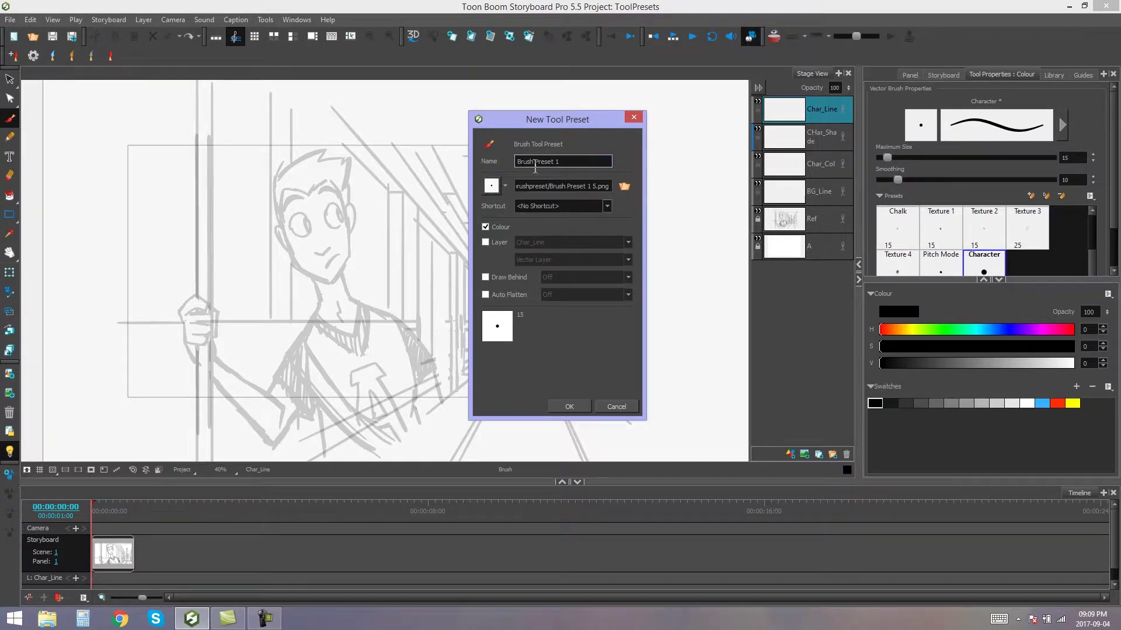
pyautogui.tripleClick(584, 165)
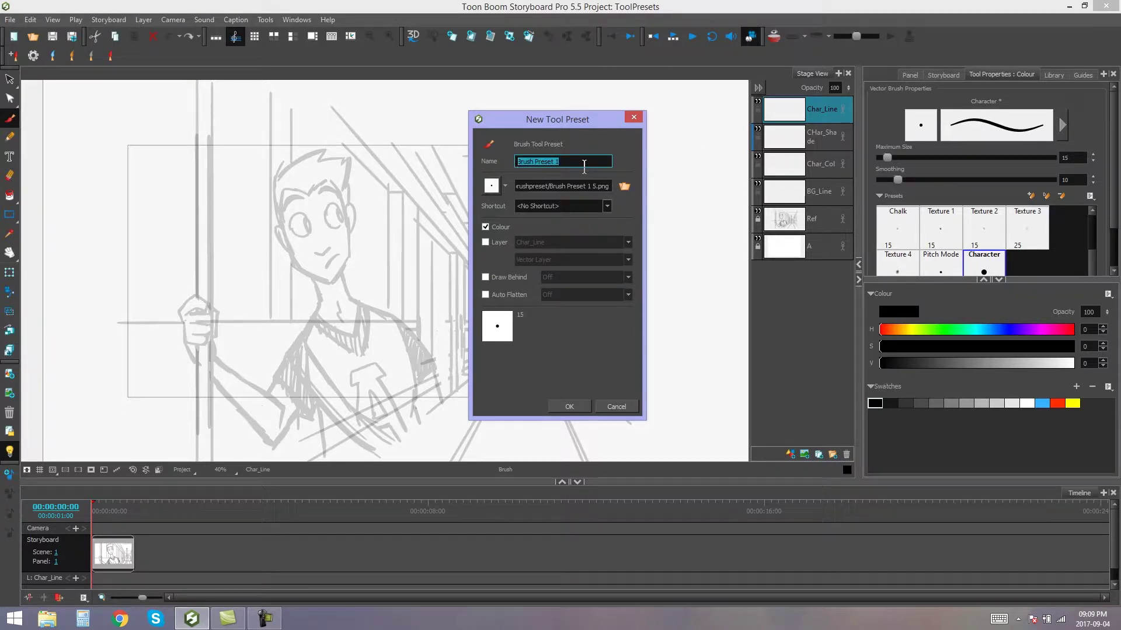
pyautogui.write('Char_Line')
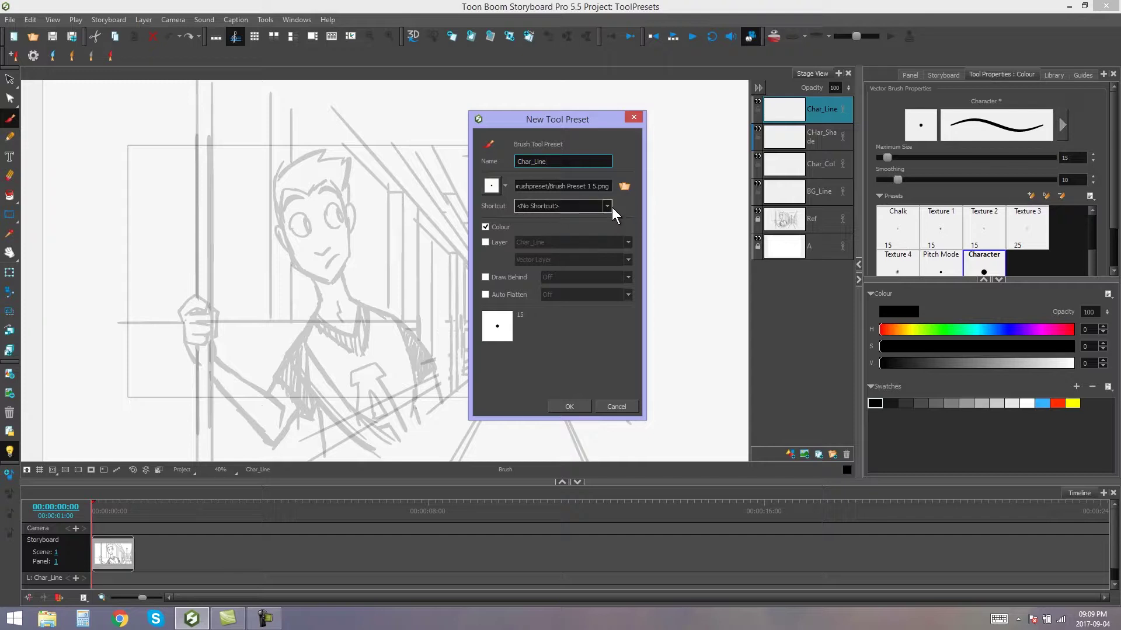
# - Try the preset's shortcut options, assigning shortcut 0
pyautogui.click(607, 206)
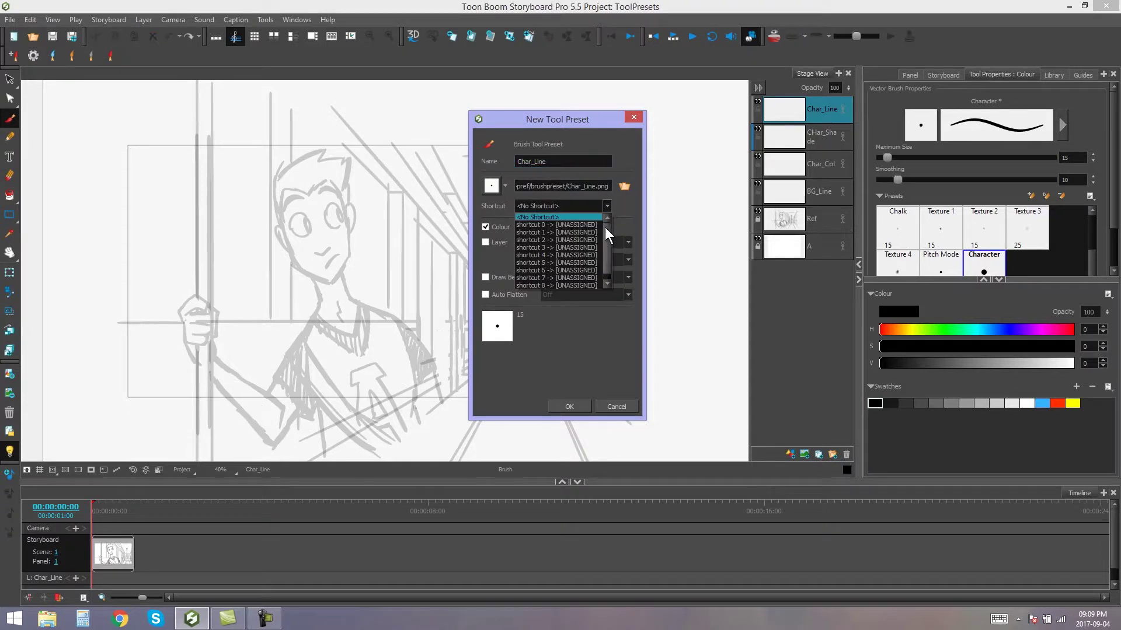
pyautogui.scroll(-1, 609, 240)
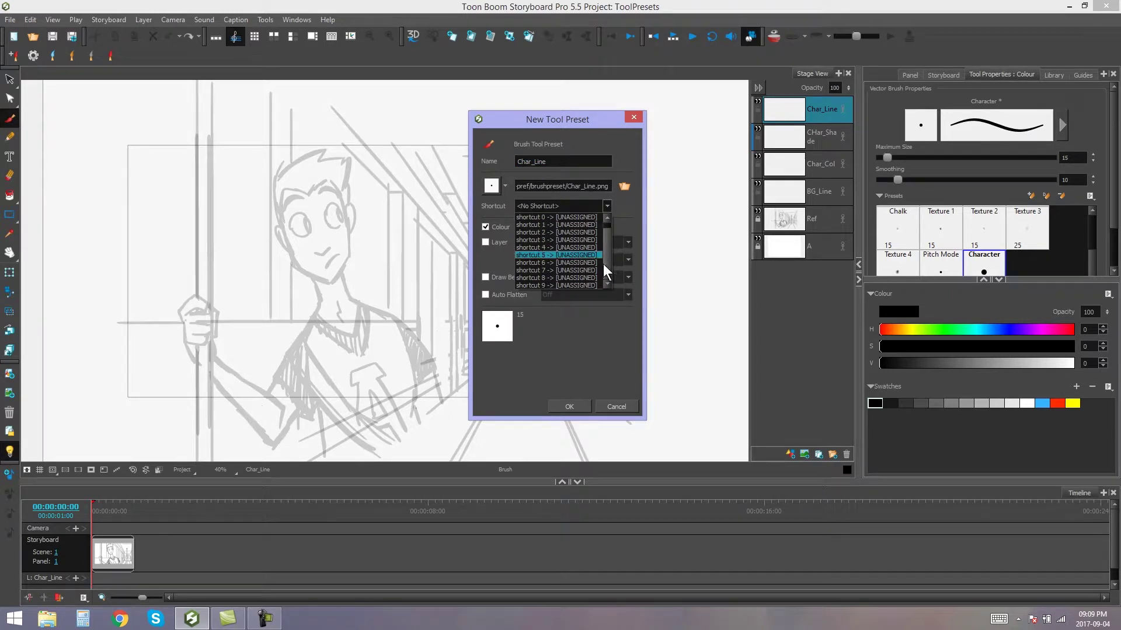
pyautogui.scroll(1, 547, 267)
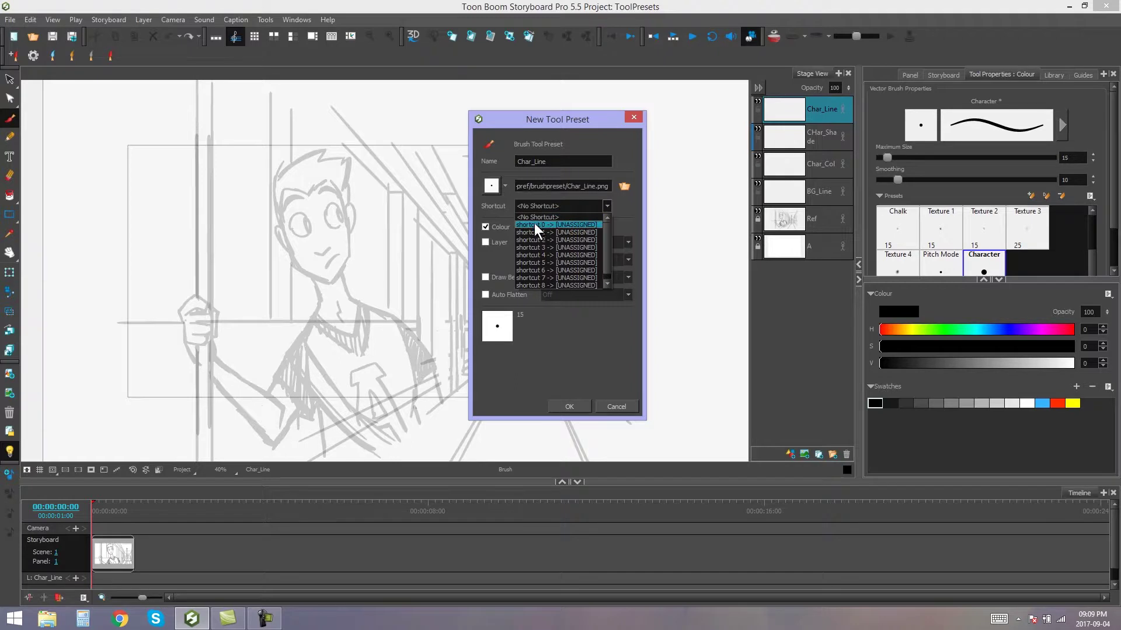
pyautogui.click(566, 204)
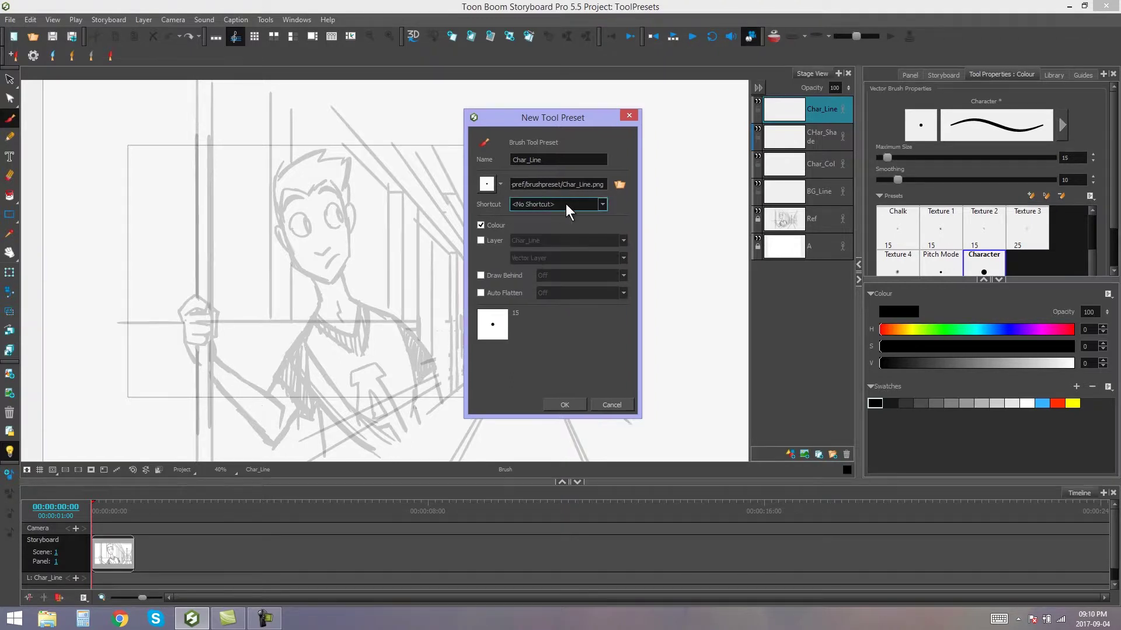
pyautogui.click(584, 211)
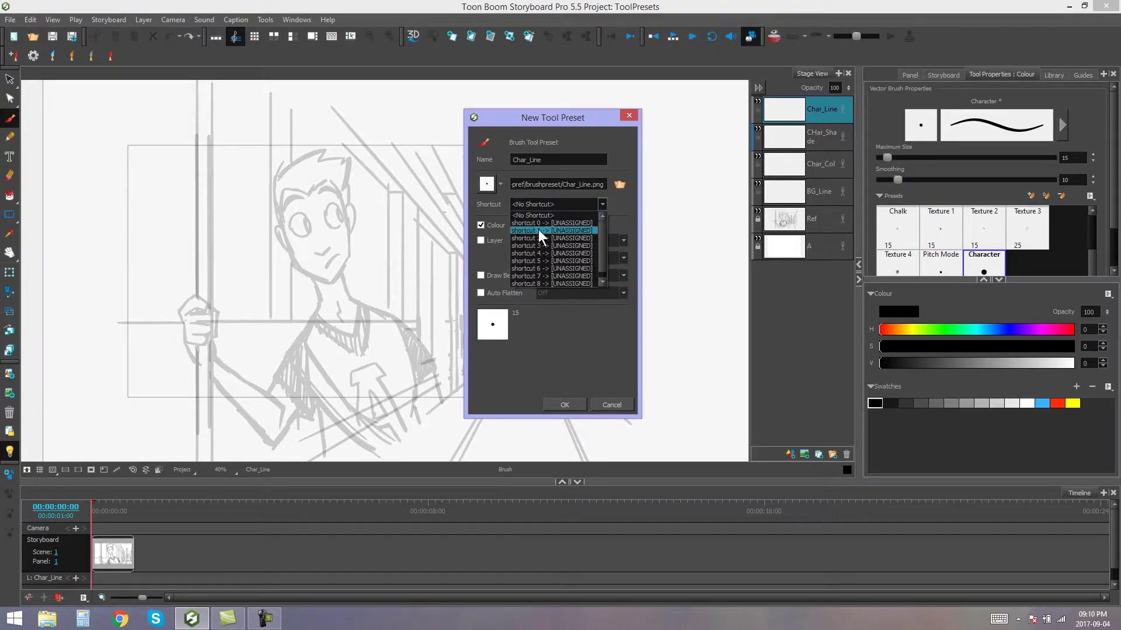
pyautogui.click(531, 223)
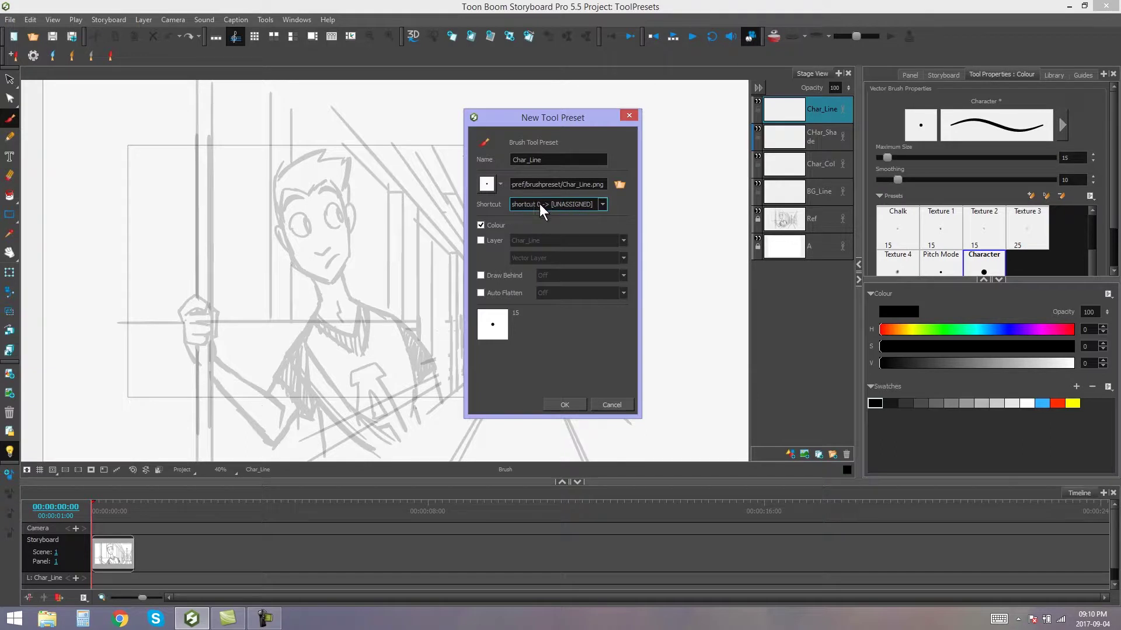
pyautogui.click(600, 204)
# - Reset the shortcut to none and target the Char_Line layer as a Vector Layer
pyautogui.click(548, 213)
pyautogui.click(481, 240)
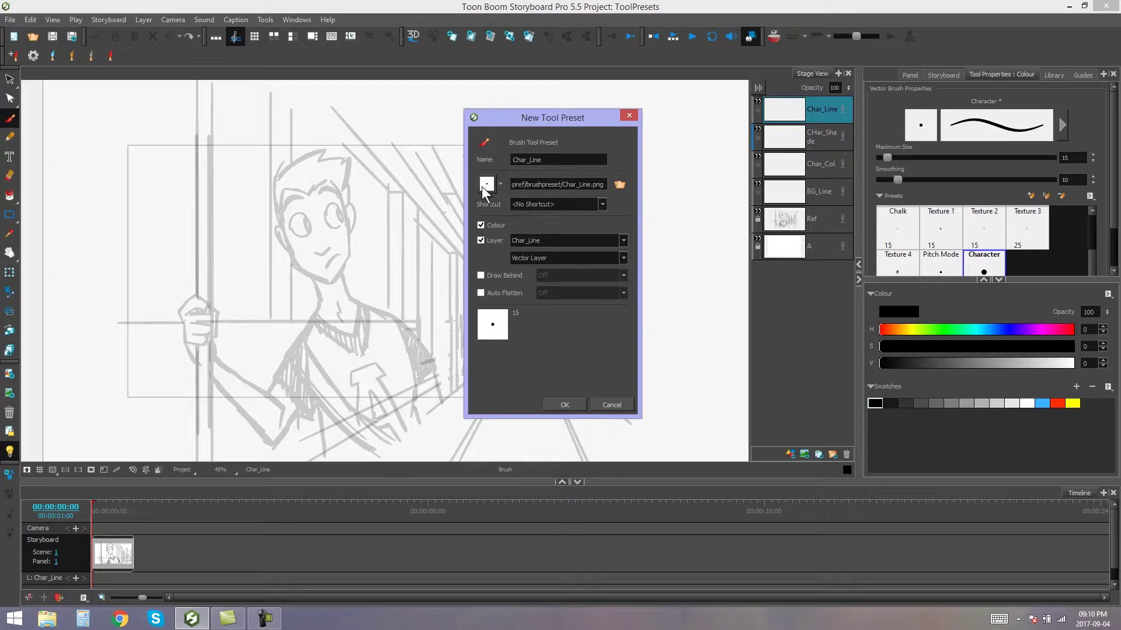
pyautogui.click(624, 258)
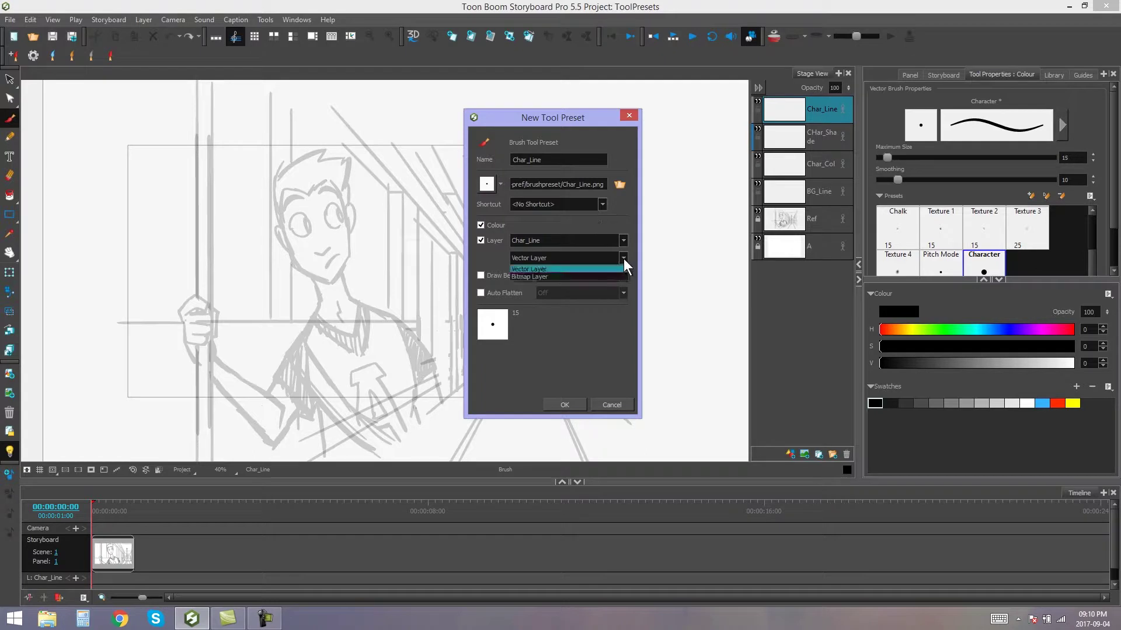
pyautogui.click(573, 257)
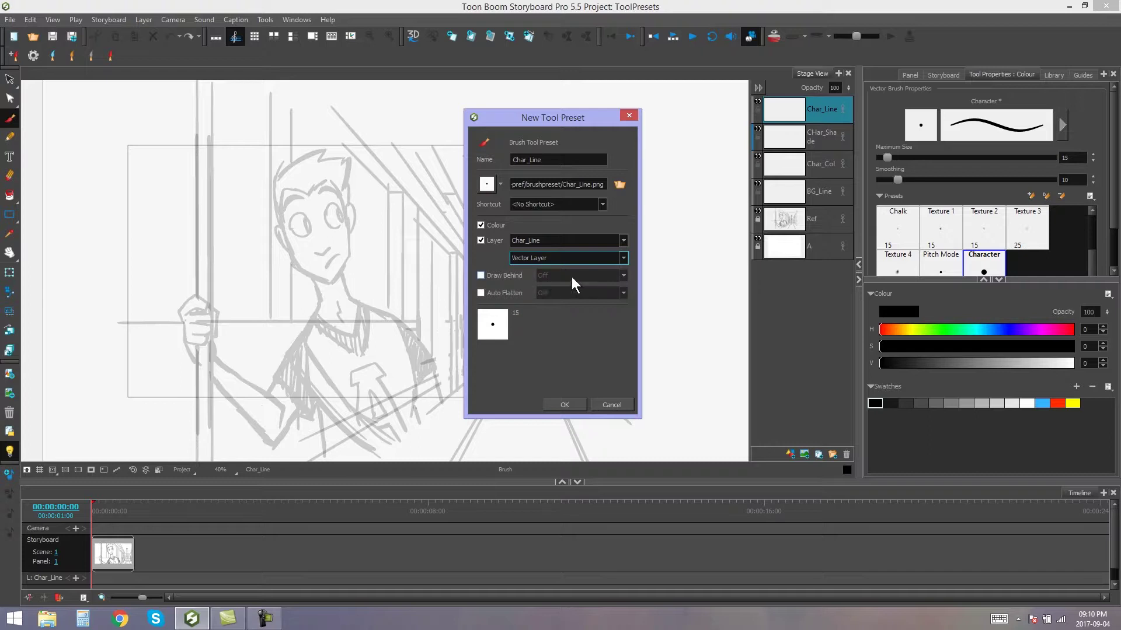
# - Toggle Draw Behind on and back off, leaving it Off
pyautogui.click(482, 276)
pyautogui.click(587, 278)
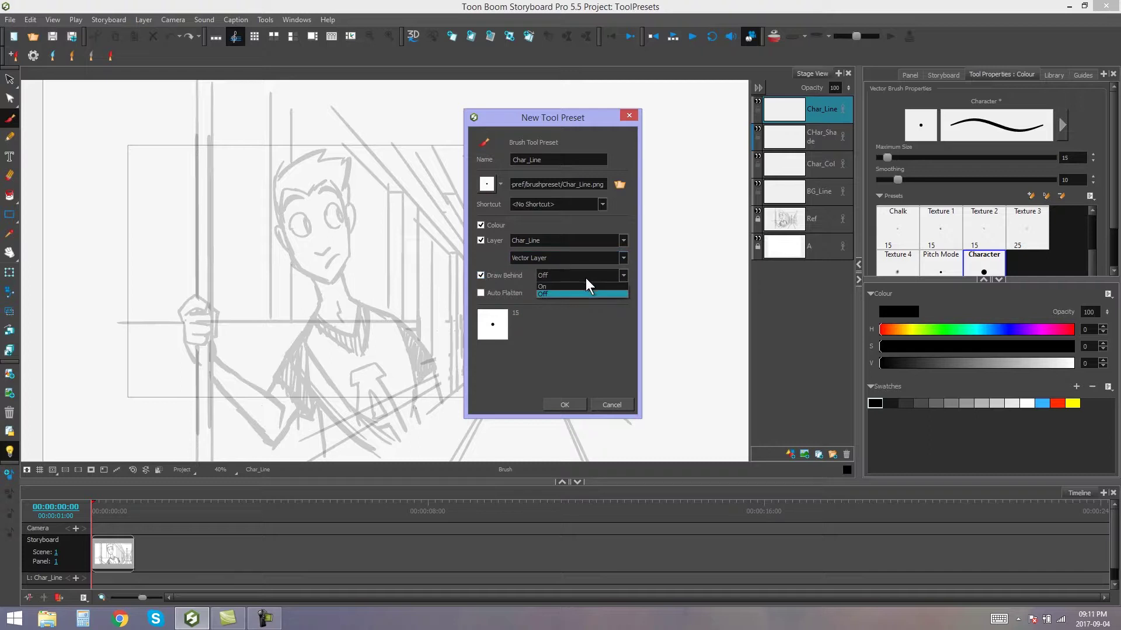
pyautogui.click(572, 275)
pyautogui.click(481, 275)
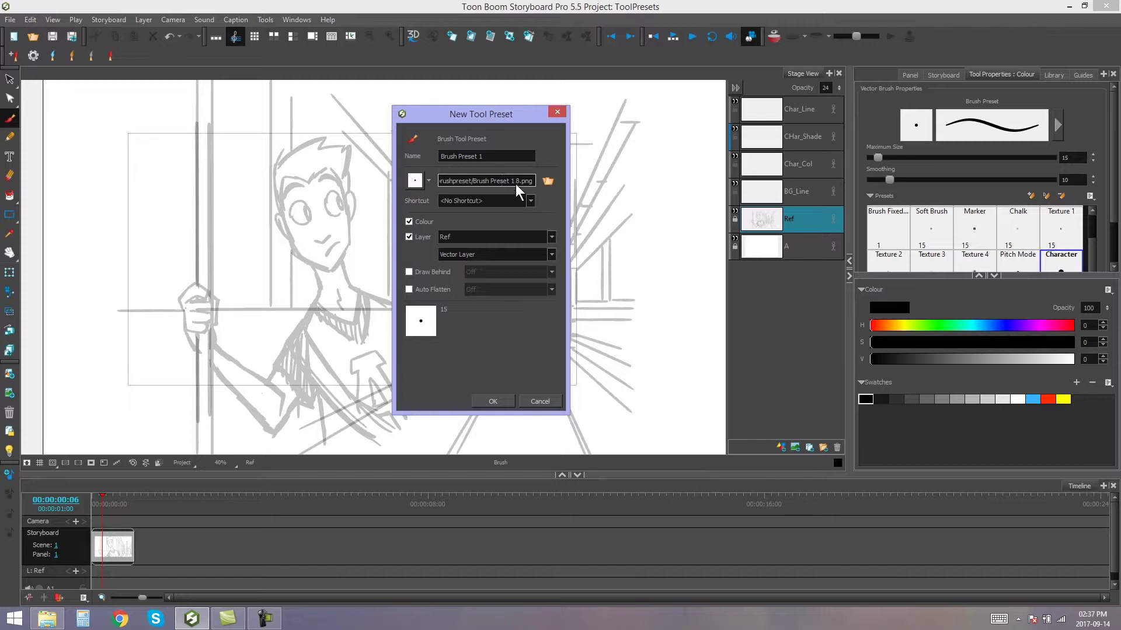
# - Keep the current brush icon after browsing alternatives, and save the Char_Line preset
pyautogui.click(428, 179)
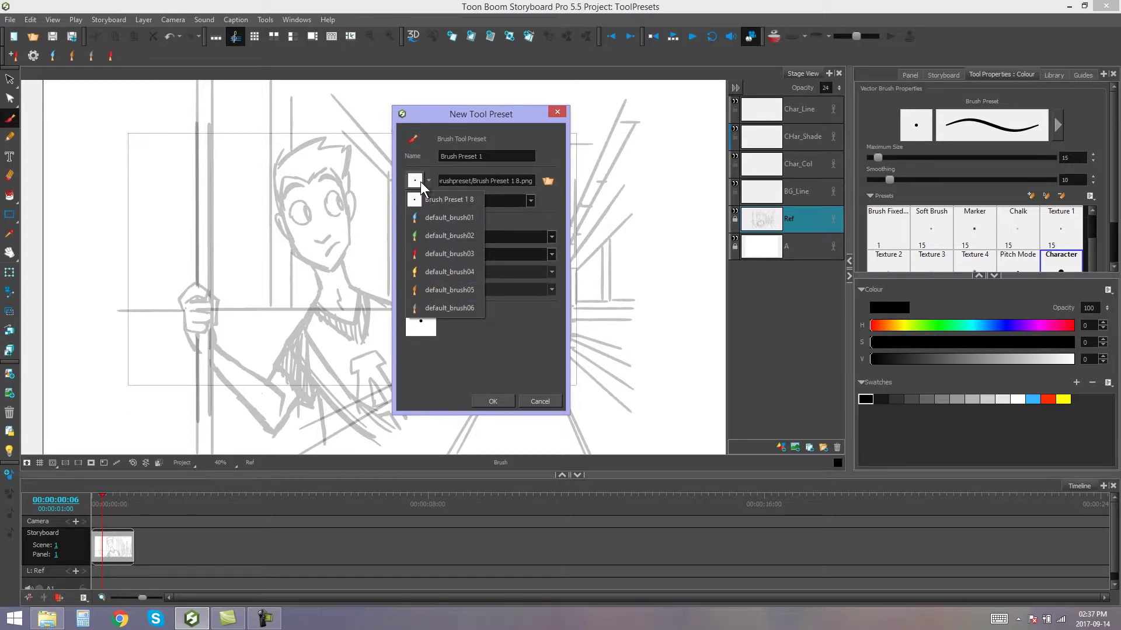
pyautogui.click(425, 179)
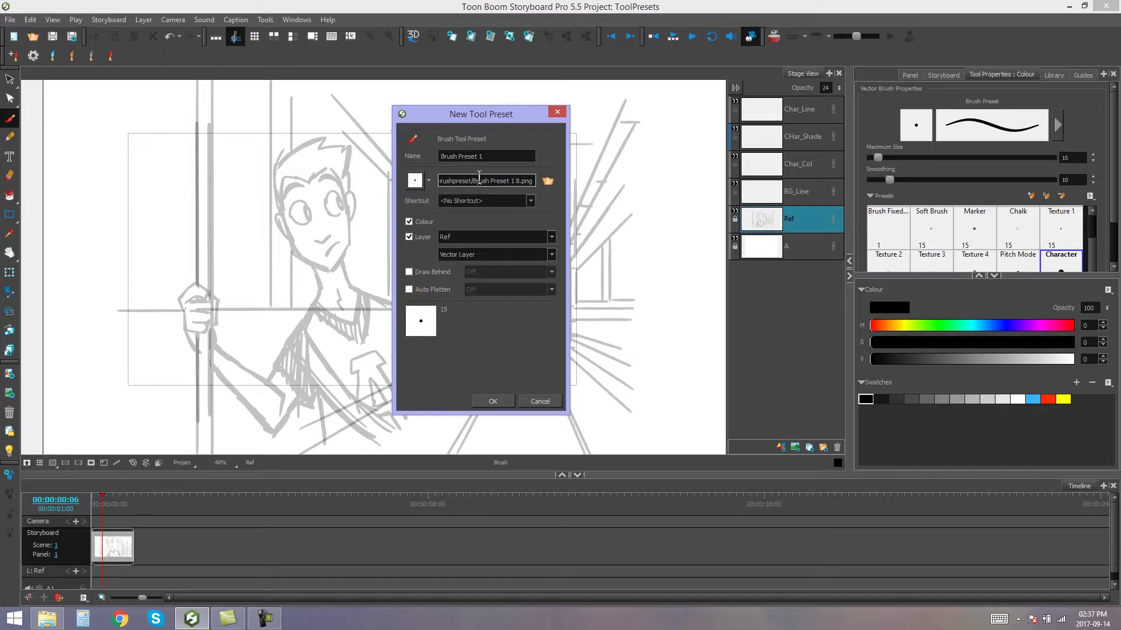
pyautogui.click(549, 182)
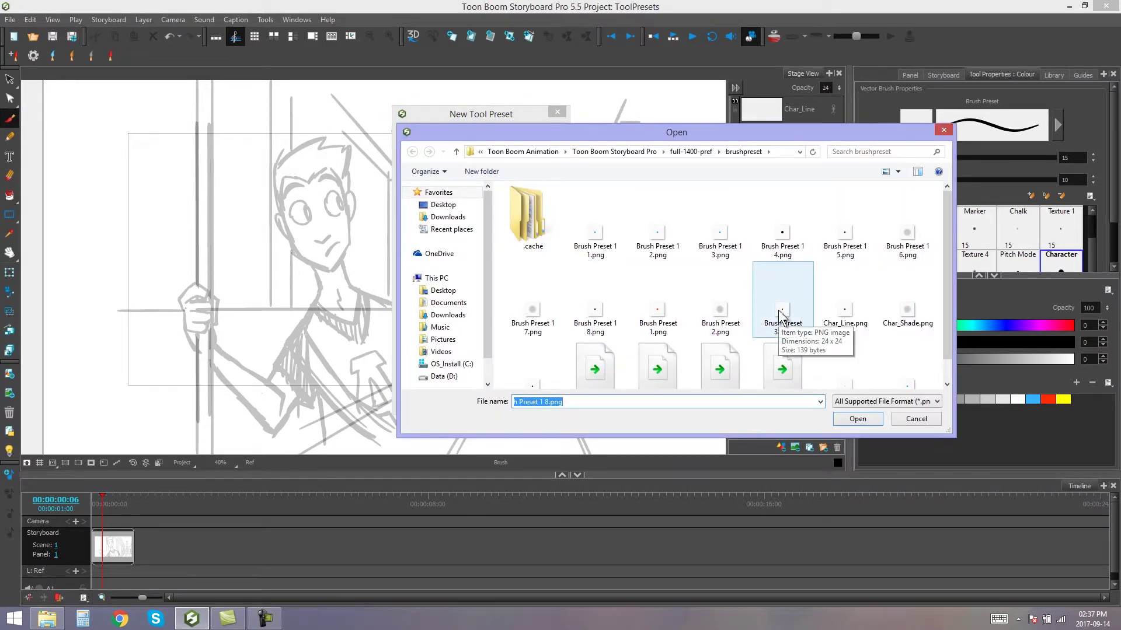
pyautogui.click(908, 418)
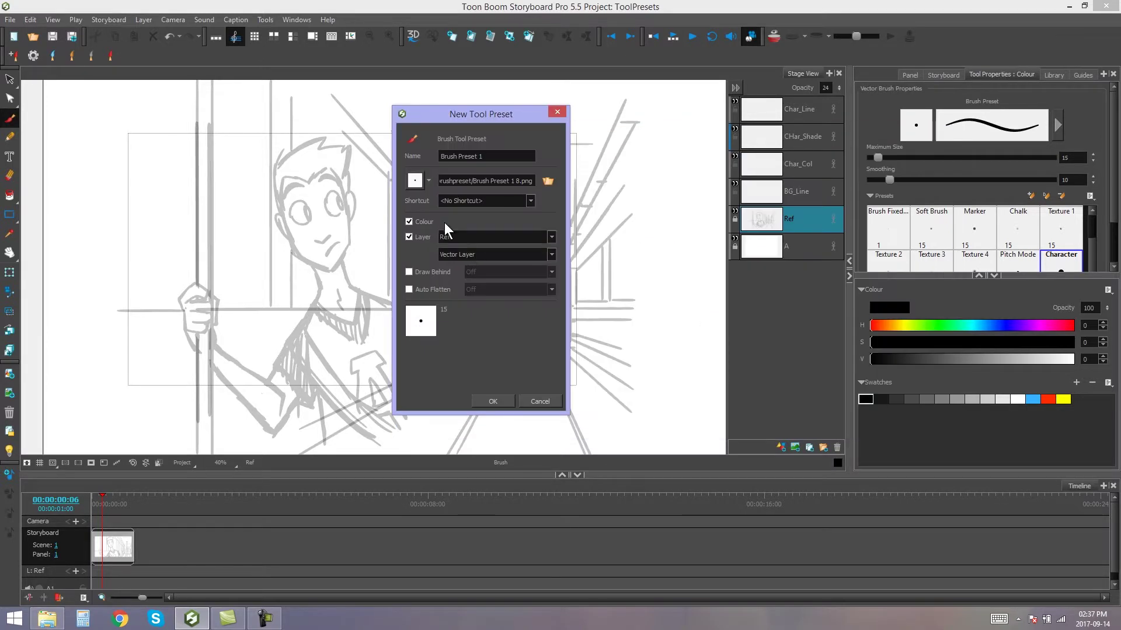
pyautogui.click(425, 182)
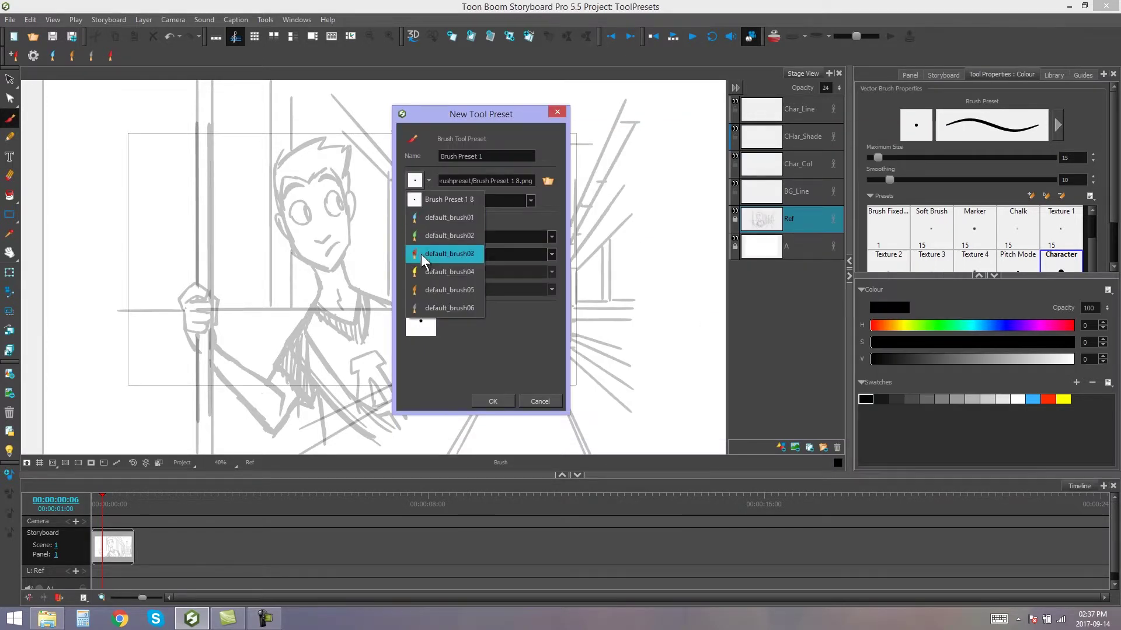
pyautogui.click(546, 328)
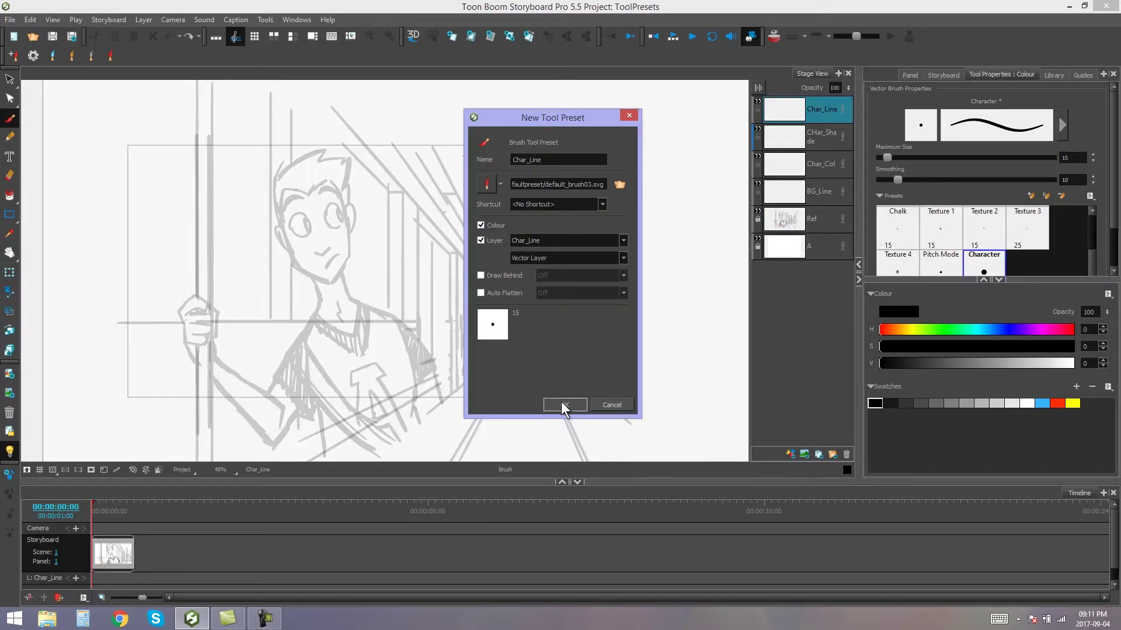
pyautogui.click(564, 405)
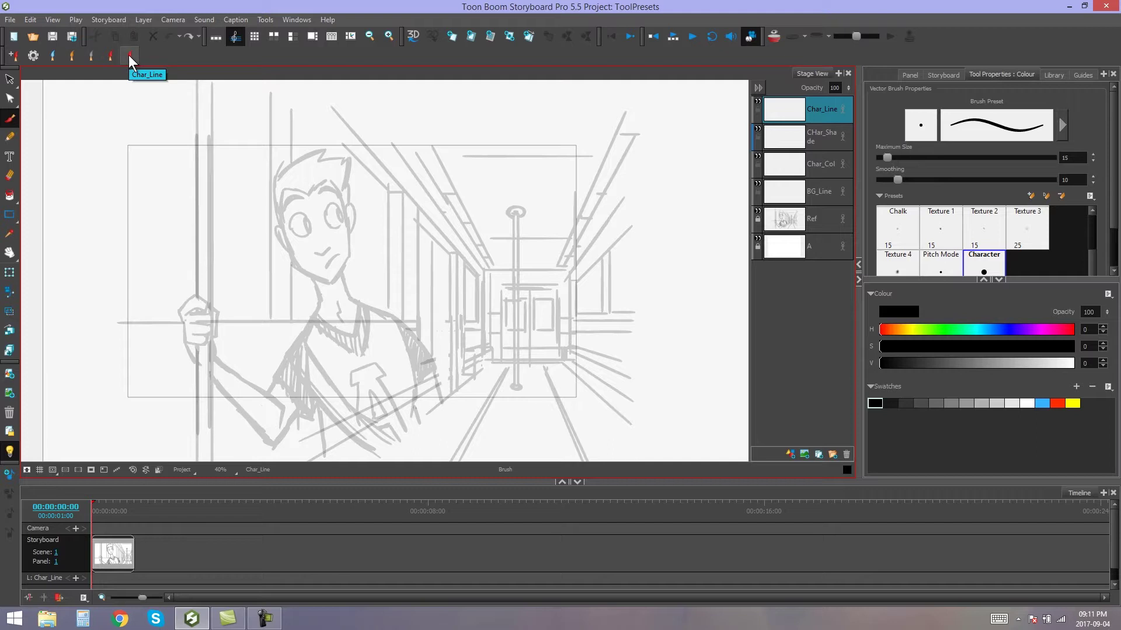
pyautogui.click(829, 196)
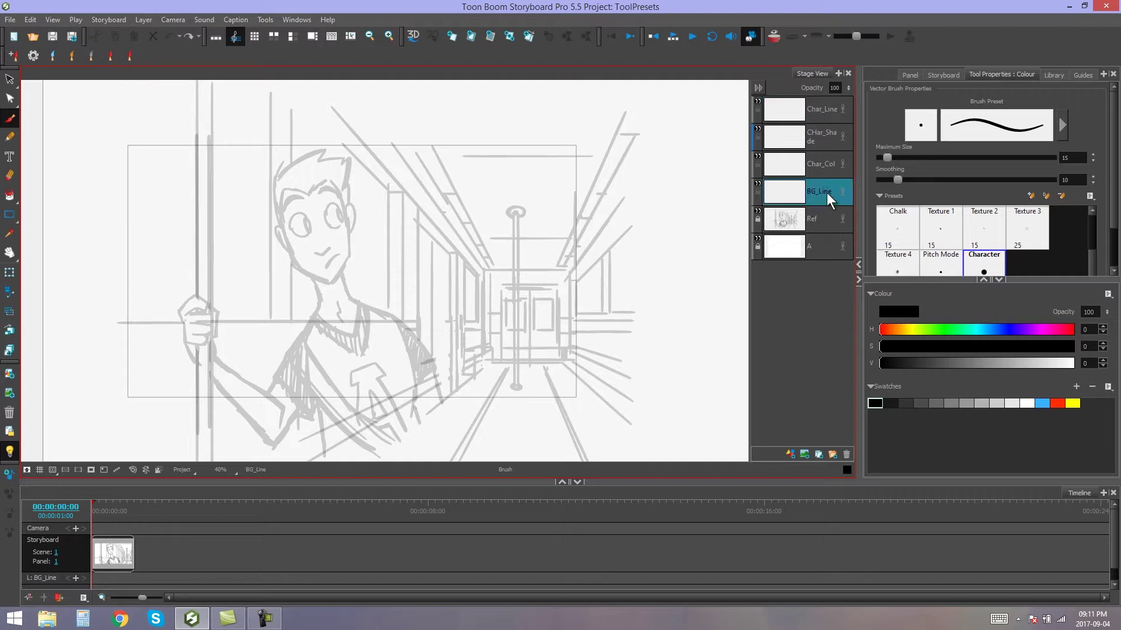
pyautogui.click(131, 58)
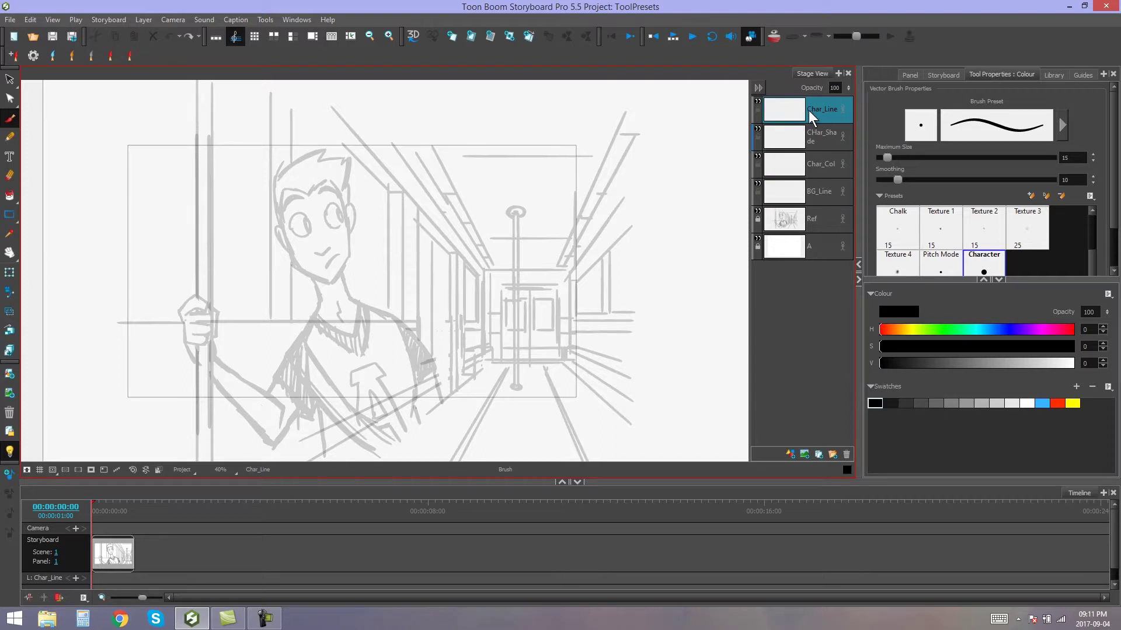
pyautogui.moveTo(345, 197); pyautogui.dragTo(344, 265)
pyautogui.hotkey('ctrl', 'z')
# - Make CHar_Shade the current layer and pick a light grey (value 70) brush colour
pyautogui.click(790, 141)
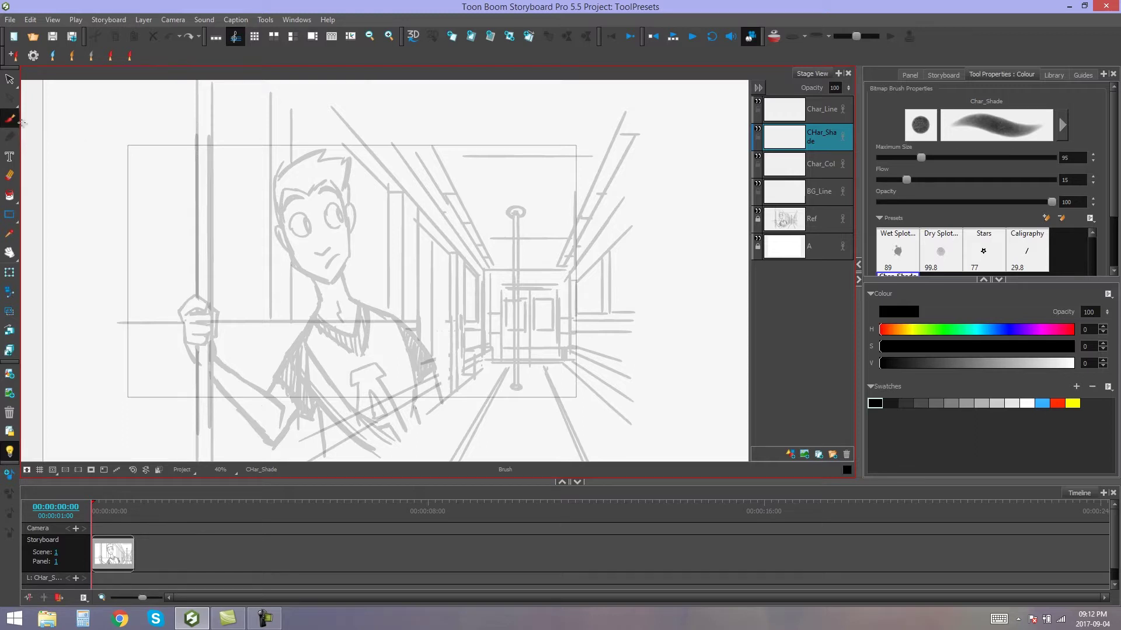
pyautogui.click(980, 403)
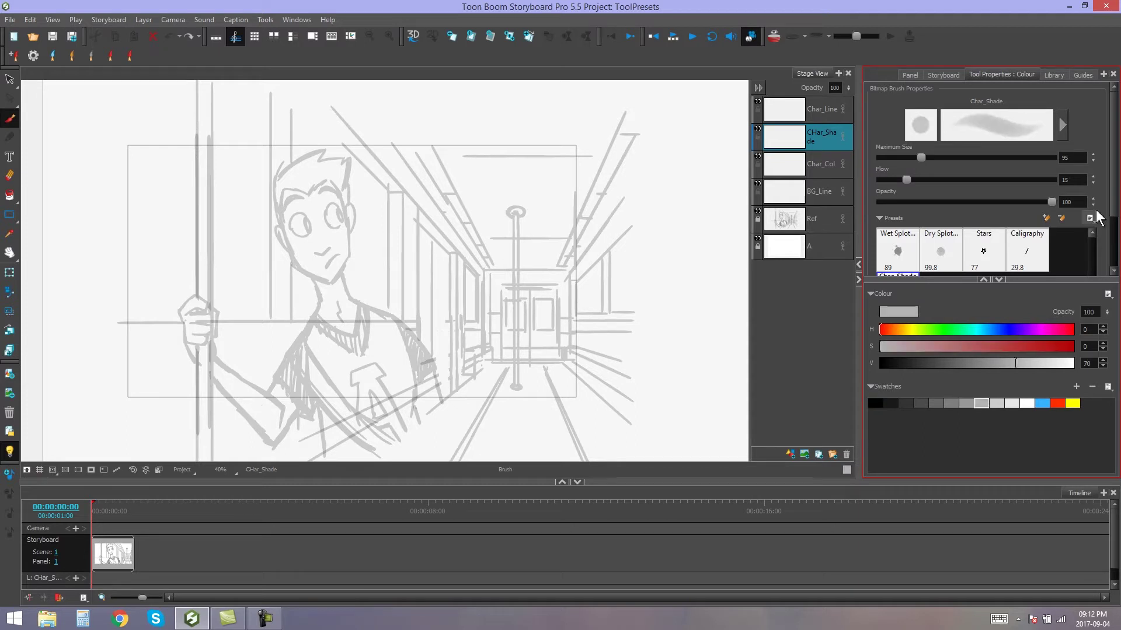
pyautogui.scroll(-2, 1117, 217)
pyautogui.scroll(2, 1118, 218)
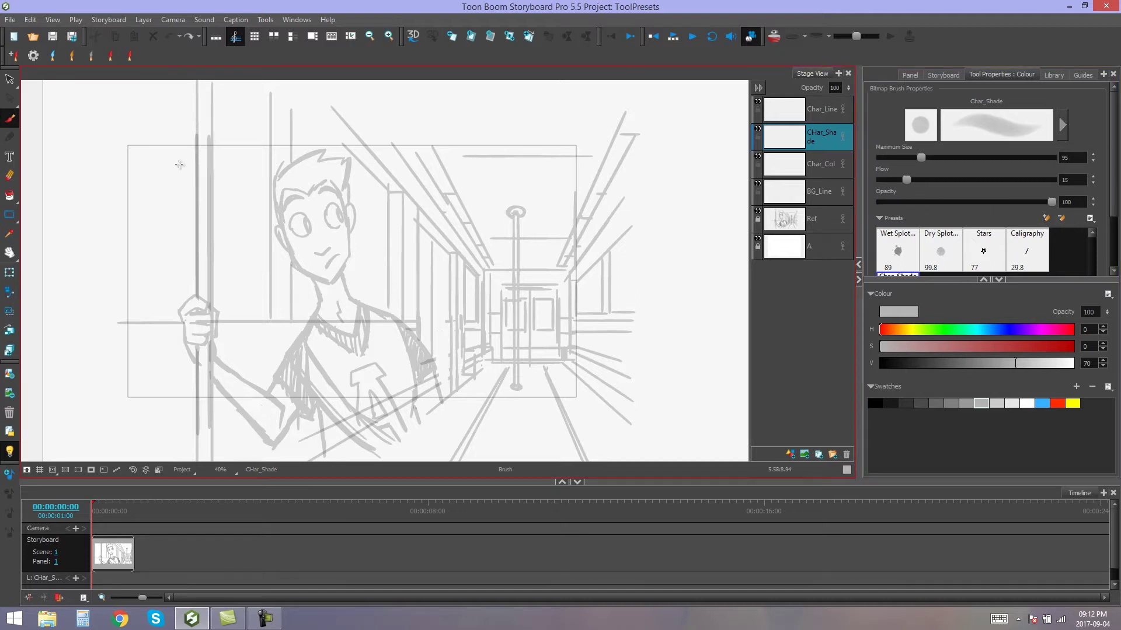
# - Start a new tool preset named Char_Shade with the default_brush06 icon
pyautogui.click(12, 56)
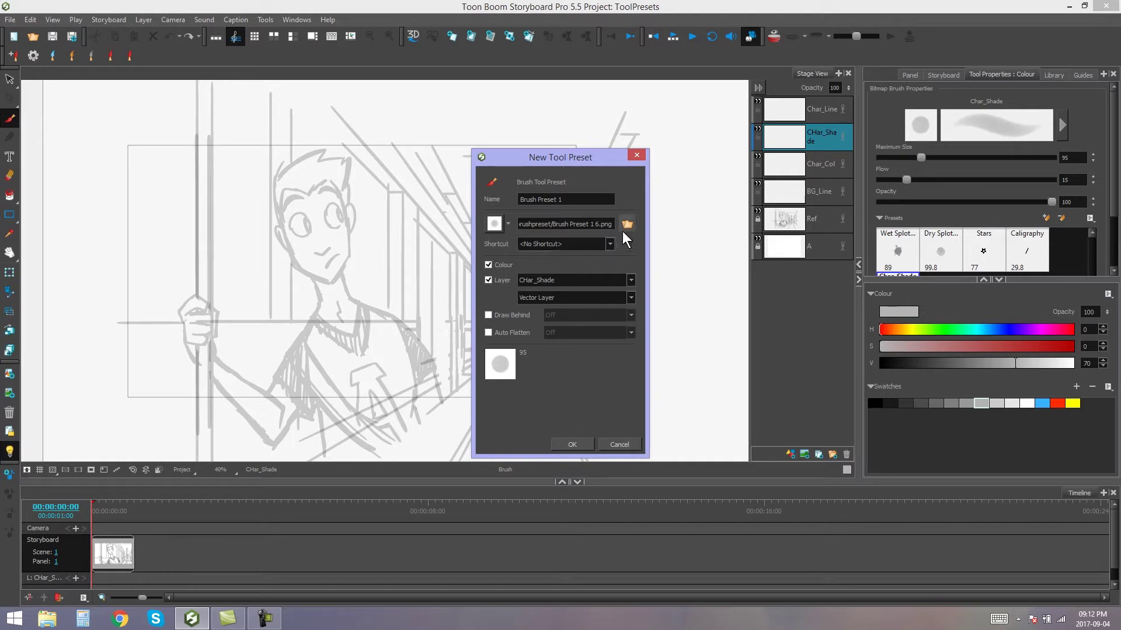
pyautogui.click(508, 224)
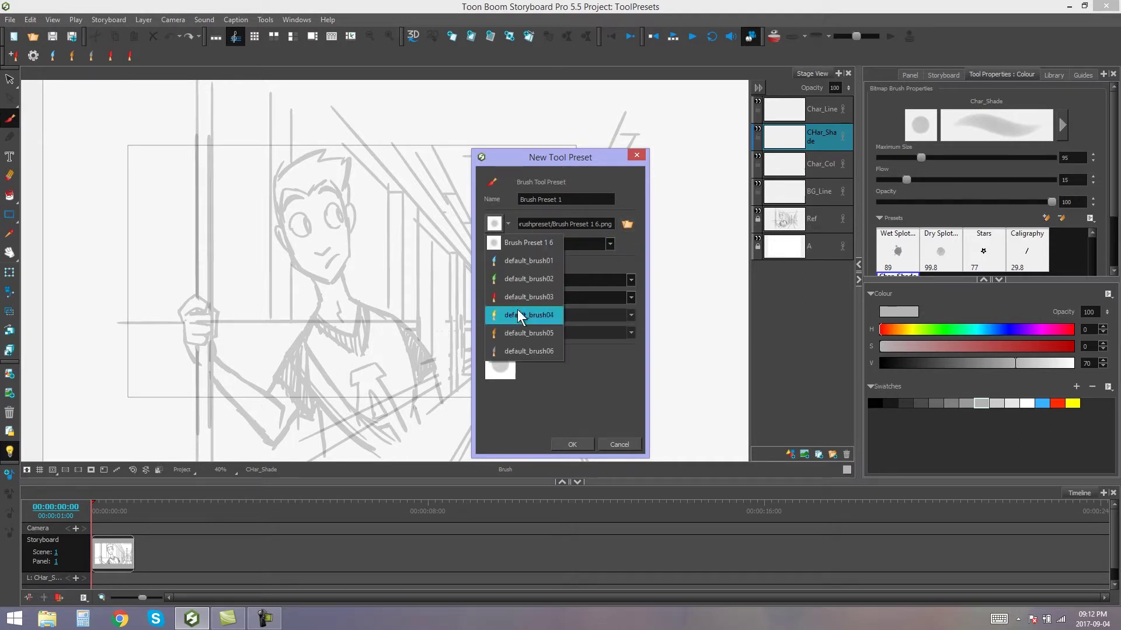
pyautogui.click(524, 352)
pyautogui.moveTo(586, 194); pyautogui.dragTo(501, 195)
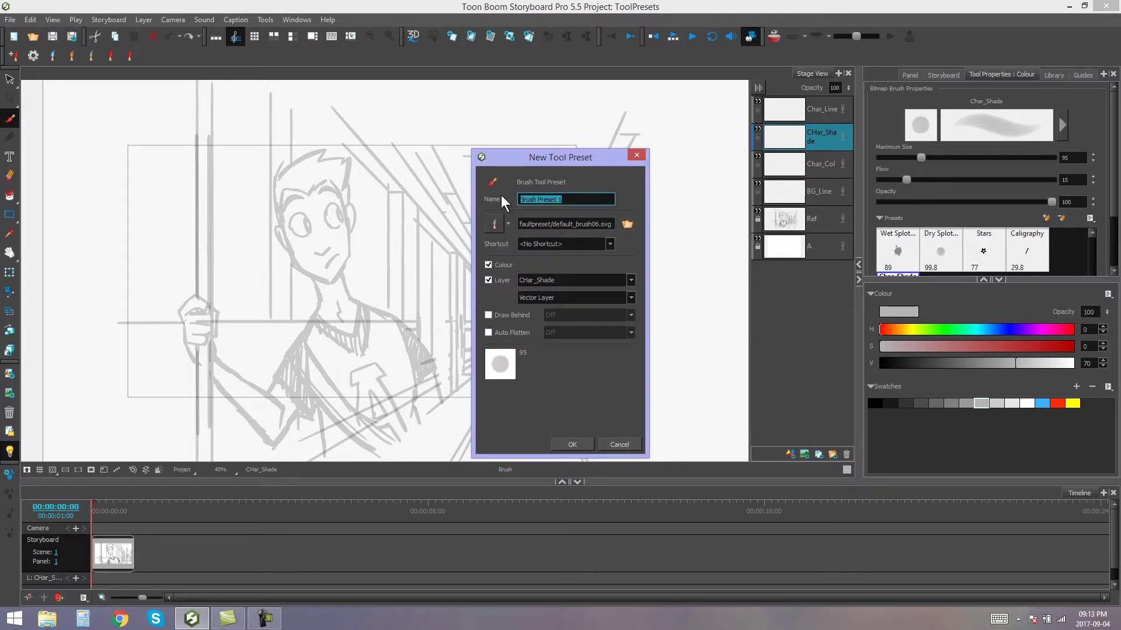
pyautogui.write('Char_Shade')
# - Set the preset's layer type to Bitmap Layer, save it, and apply it
pyautogui.click(556, 296)
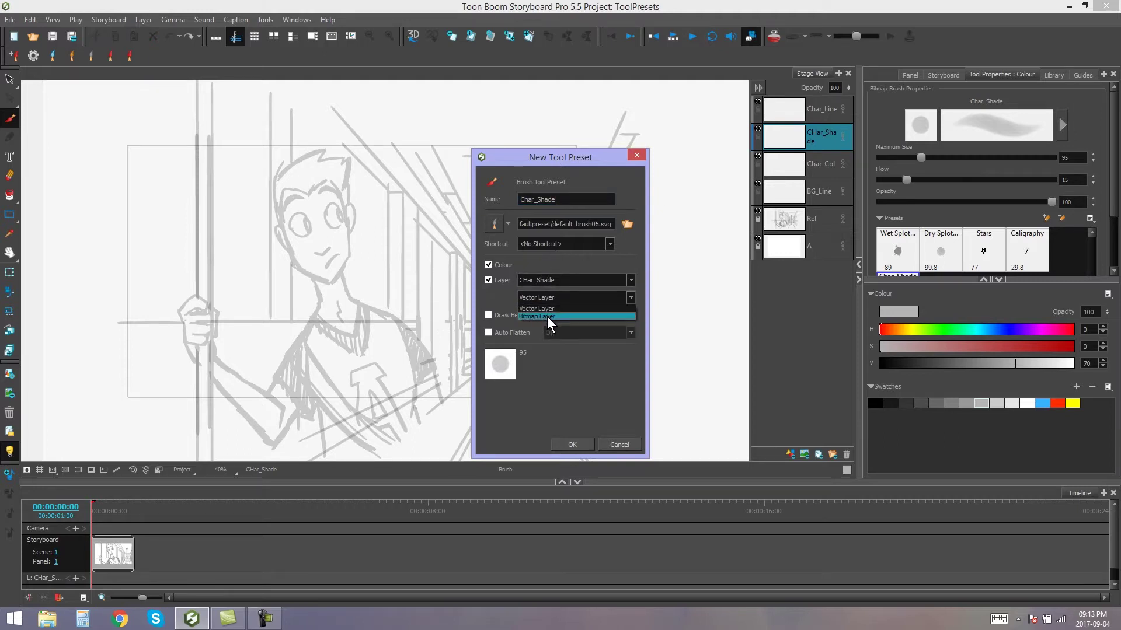
pyautogui.click(548, 316)
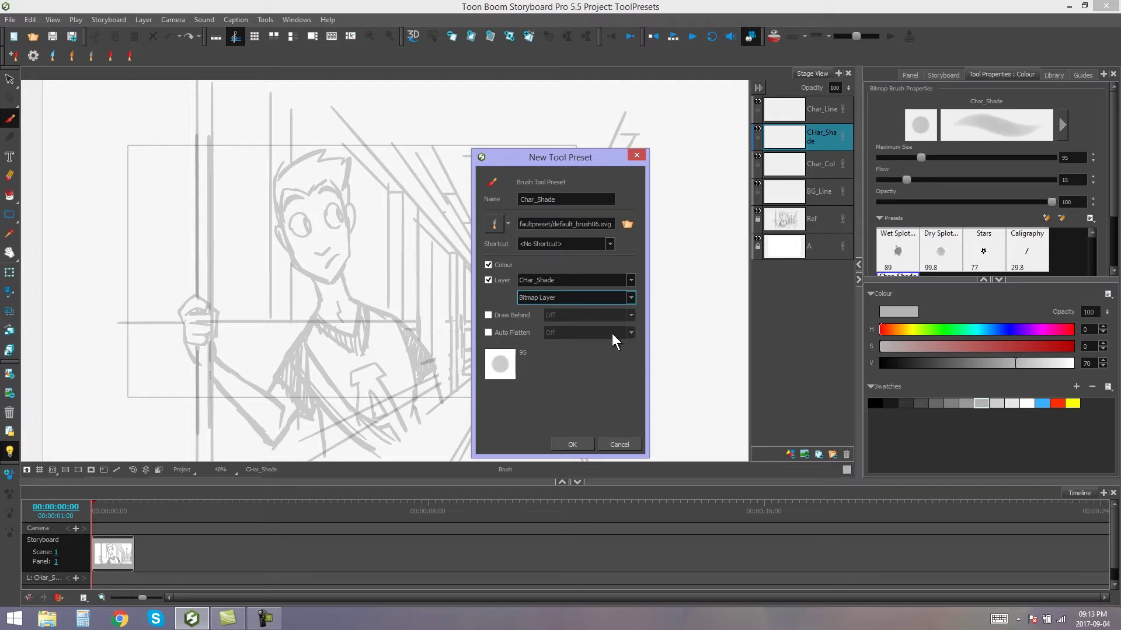
pyautogui.click(571, 445)
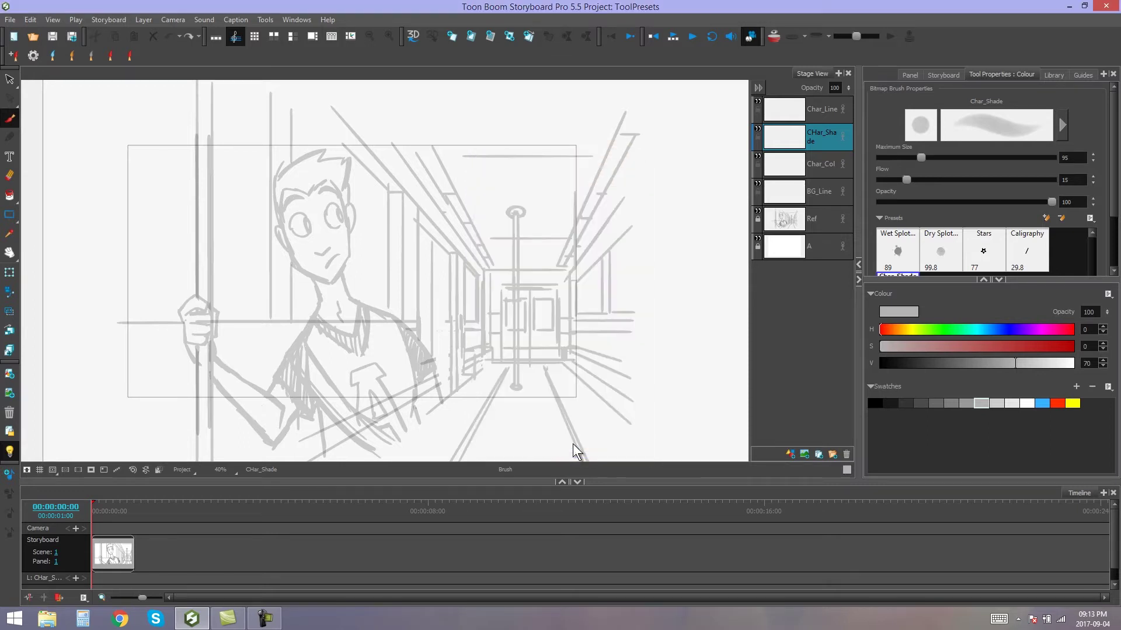
pyautogui.click(147, 57)
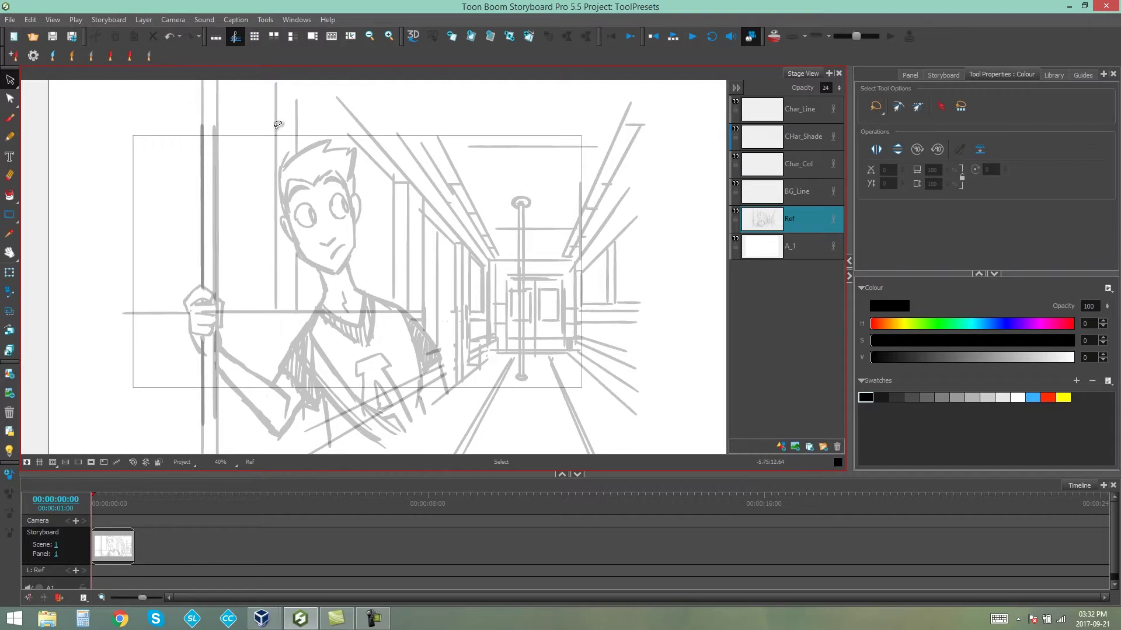
pyautogui.click(33, 55)
pyautogui.moveTo(546, 161); pyautogui.dragTo(528, 122)
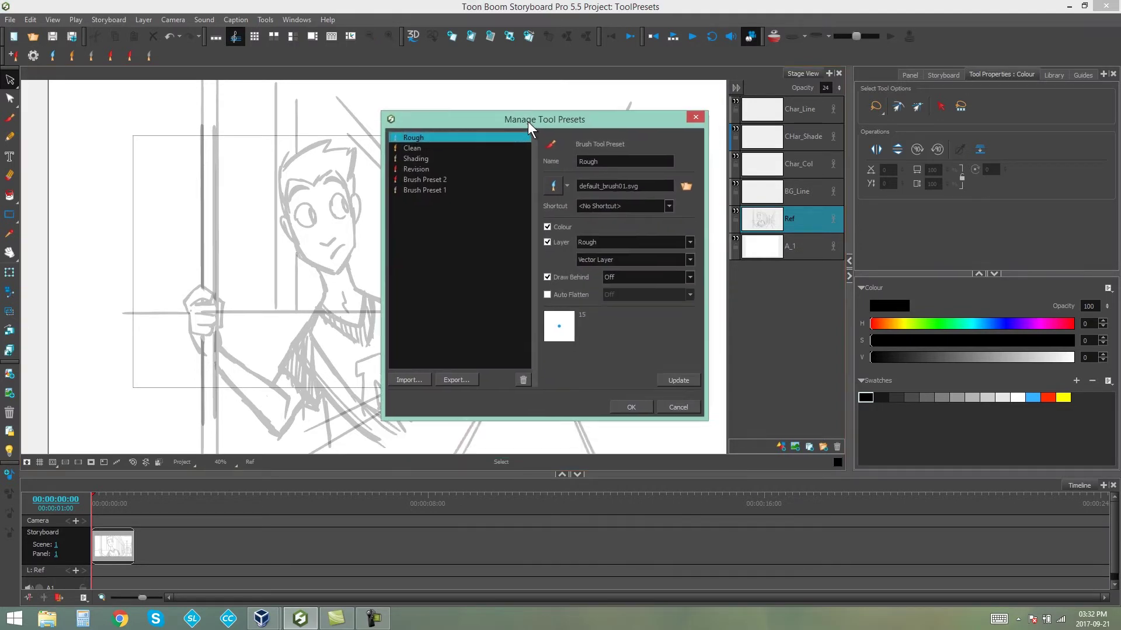
pyautogui.click(422, 185)
pyautogui.click(414, 137)
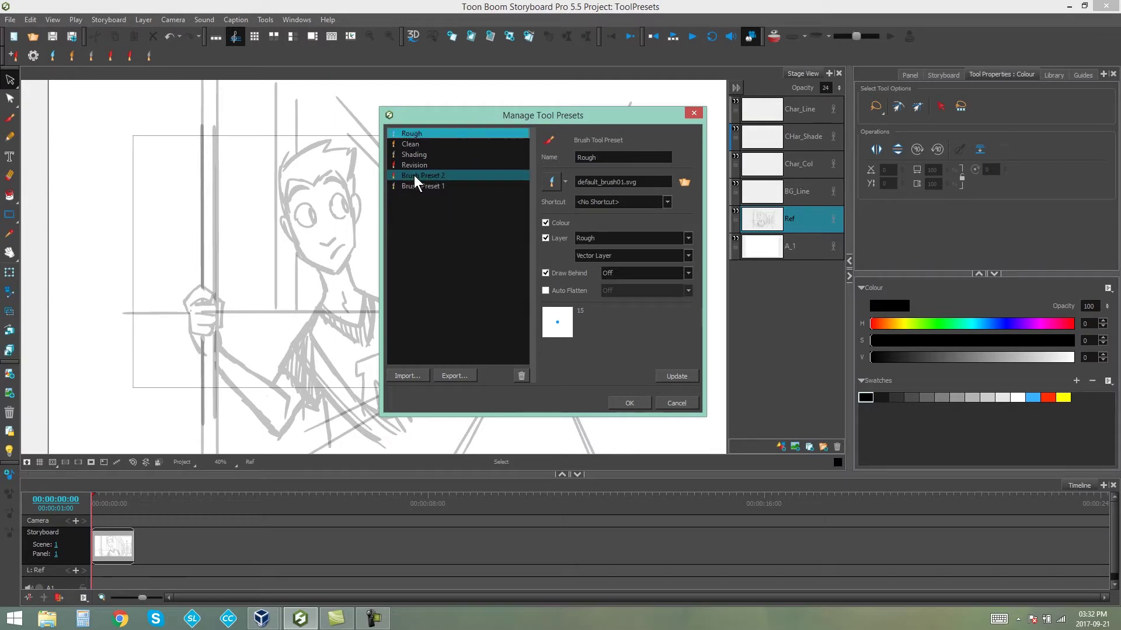
pyautogui.click(415, 184)
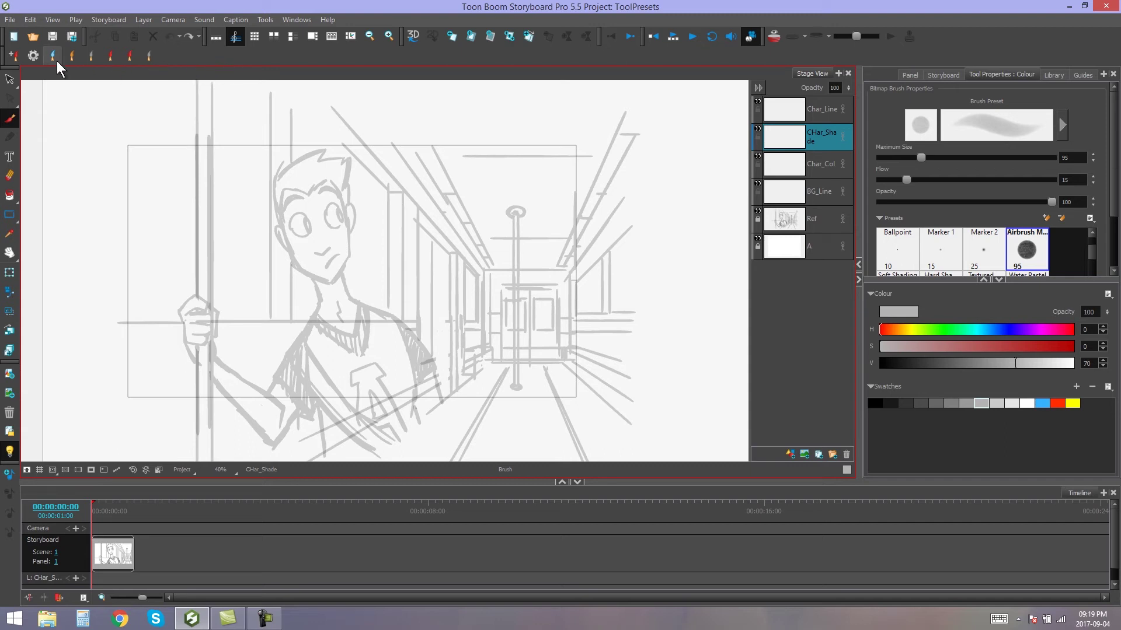
# - Check Tool Preset Shortcut 0 under Tool Presets in Preferences shortcuts, then close Preferences
pyautogui.click(30, 19)
pyautogui.click(67, 215)
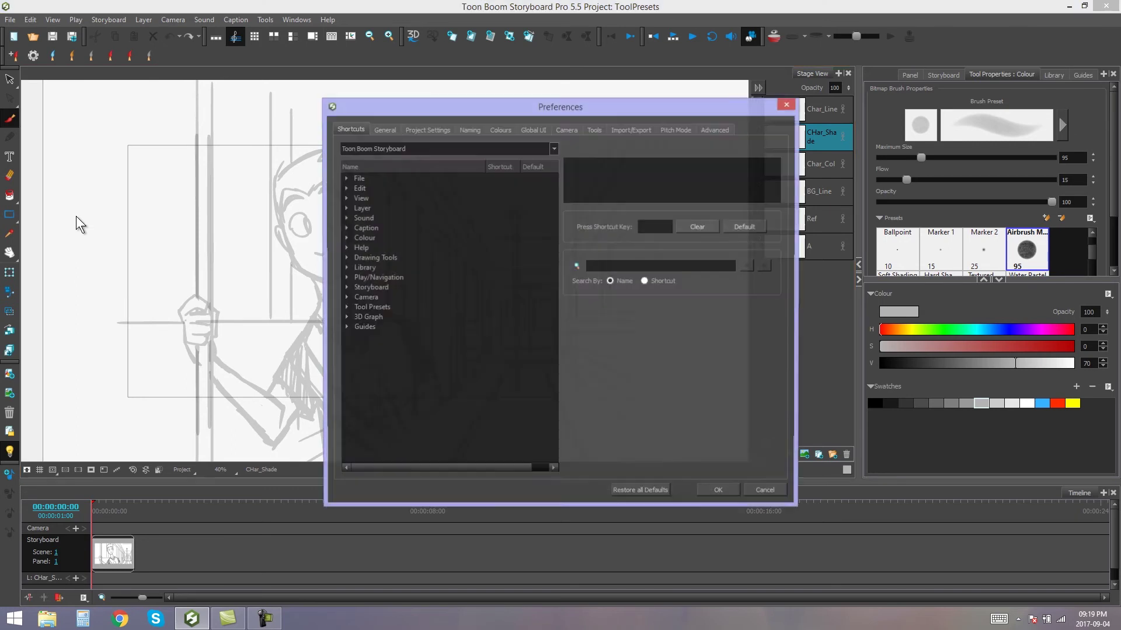
pyautogui.doubleClick(352, 308)
pyautogui.click(419, 316)
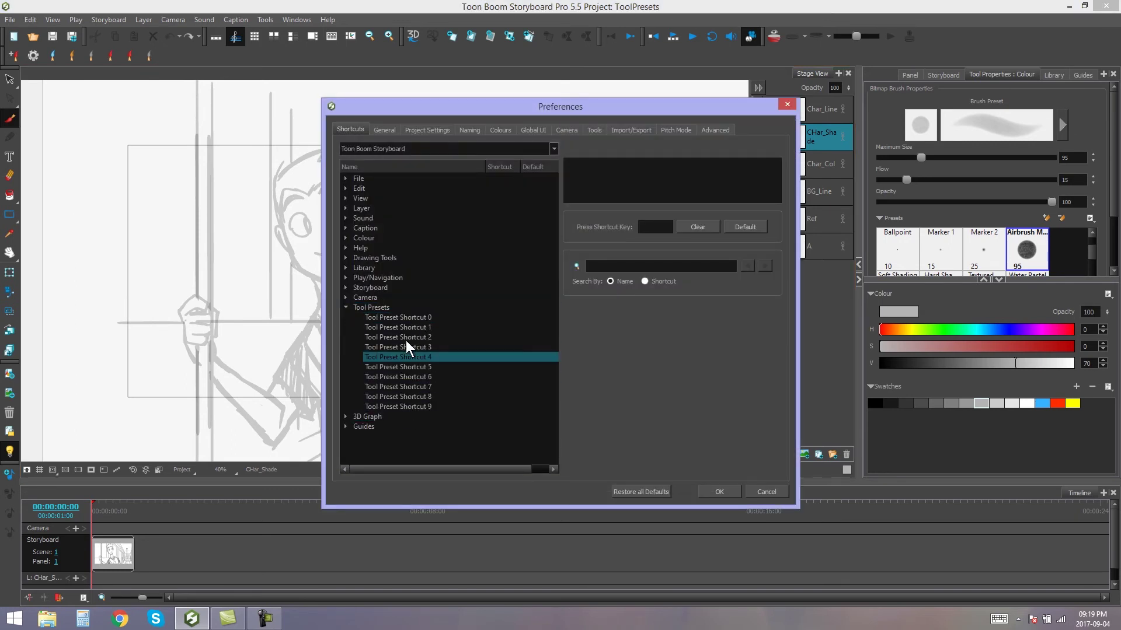
pyautogui.click(405, 318)
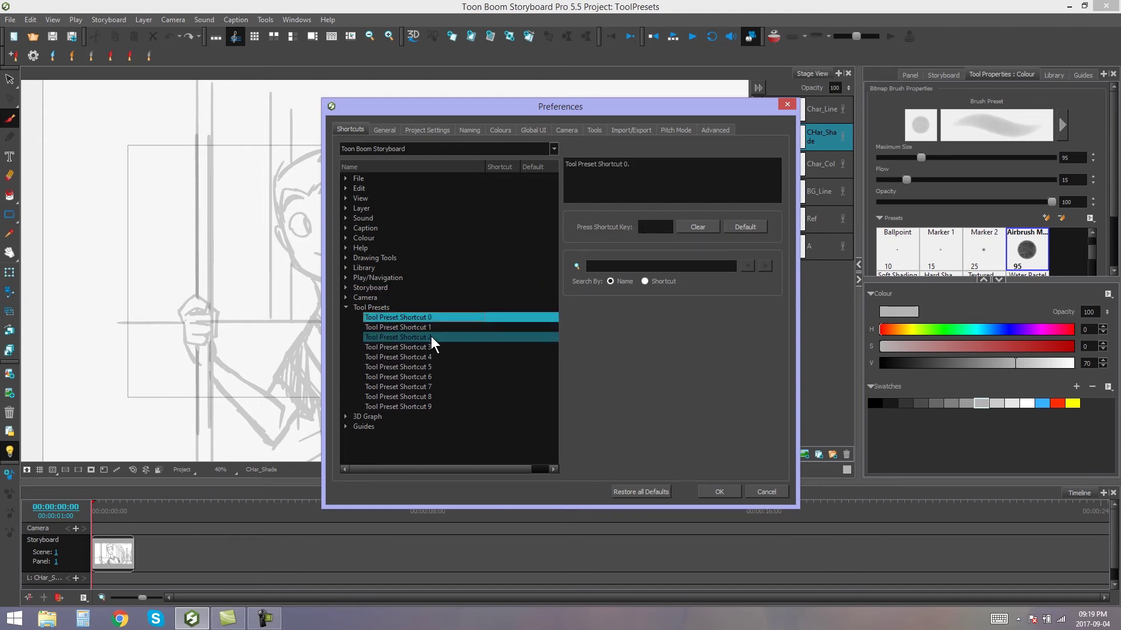
pyautogui.press('Escape')
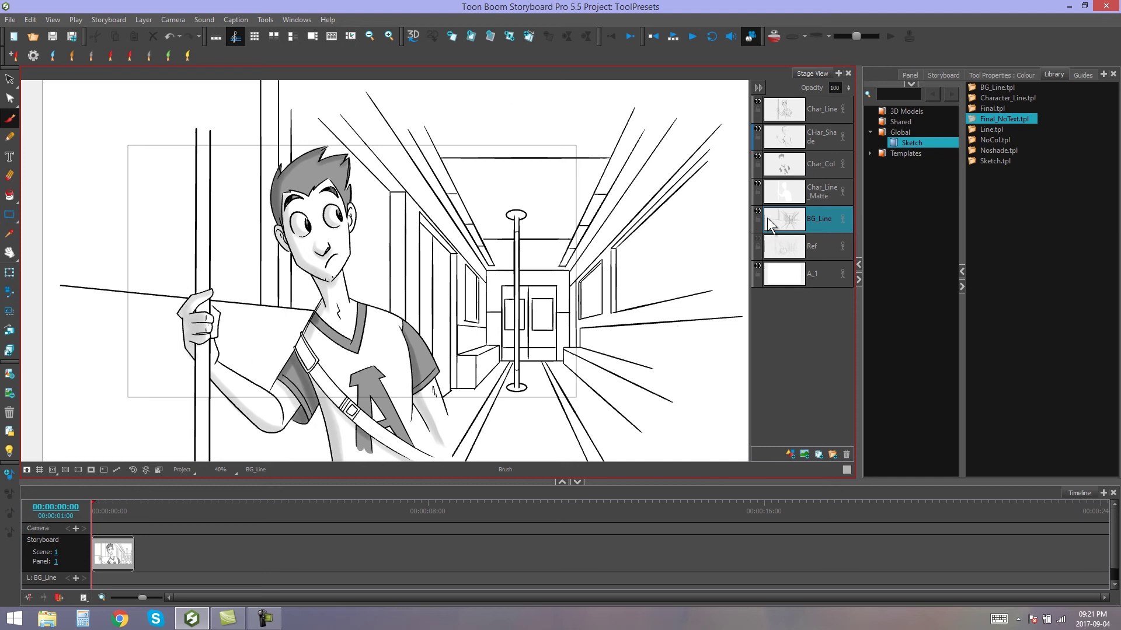
pyautogui.click(828, 161)
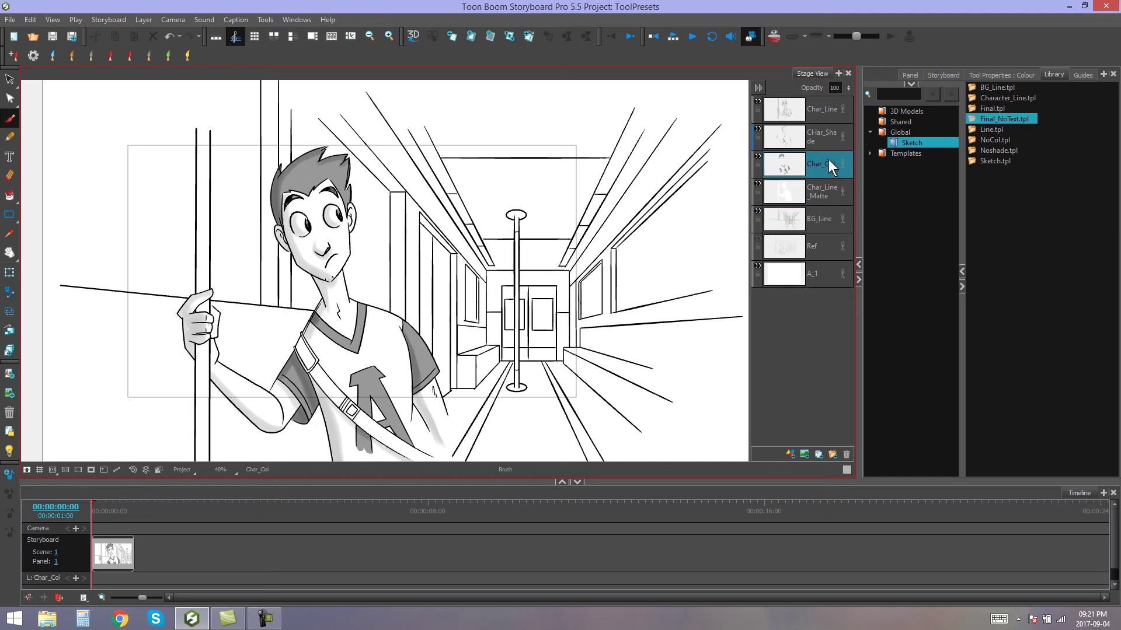
pyautogui.click(757, 155)
pyautogui.click(757, 156)
pyautogui.click(758, 128)
pyautogui.click(758, 128)
pyautogui.click(776, 137)
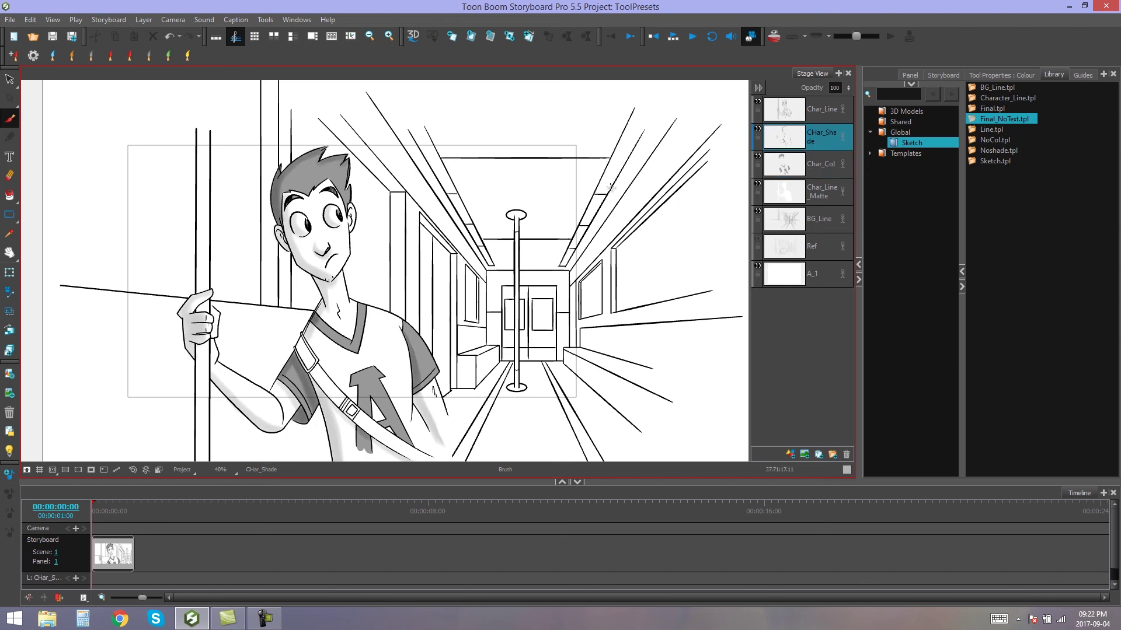